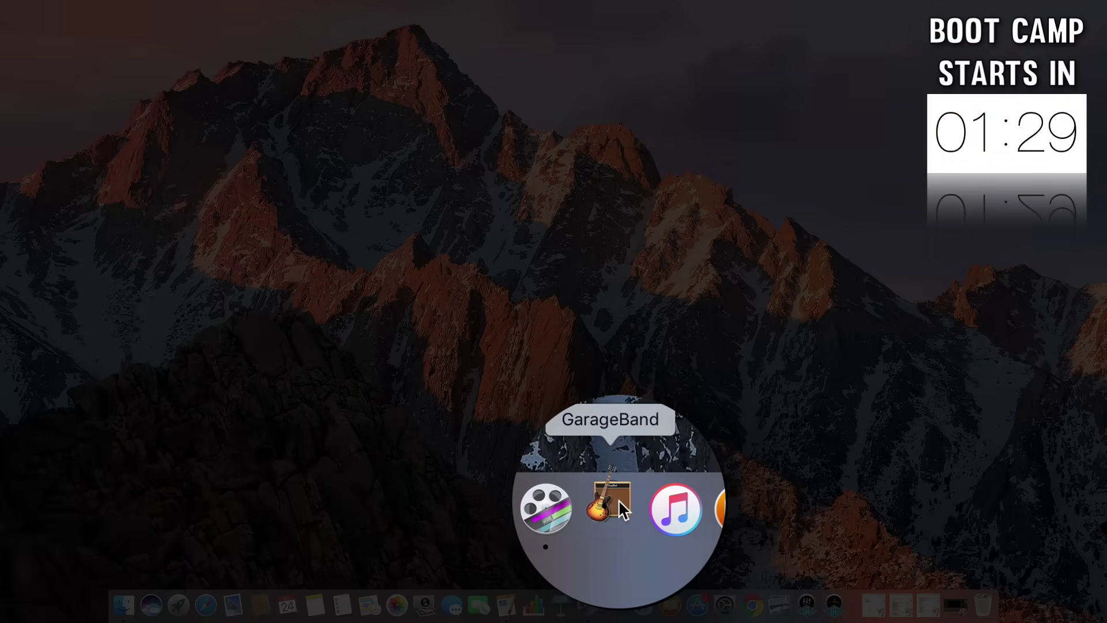
Close the open song, browse Recent projects, then return to New Project's Empty Project
{"action": "left_click", "coordinate": [606, 605]}
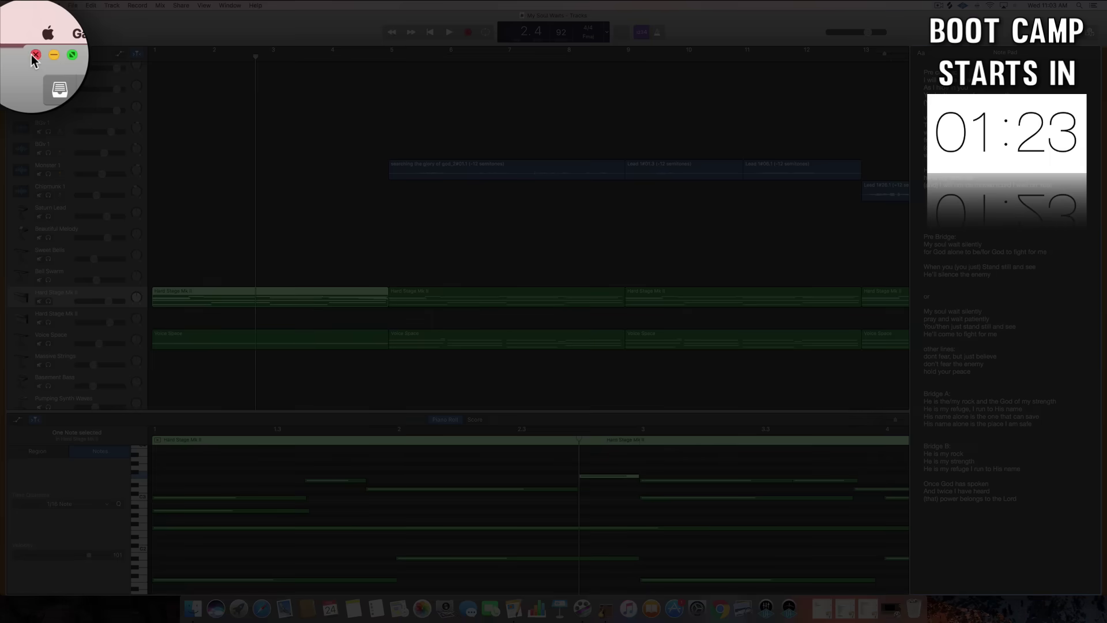
{"action": "left_click", "coordinate": [7, 15]}
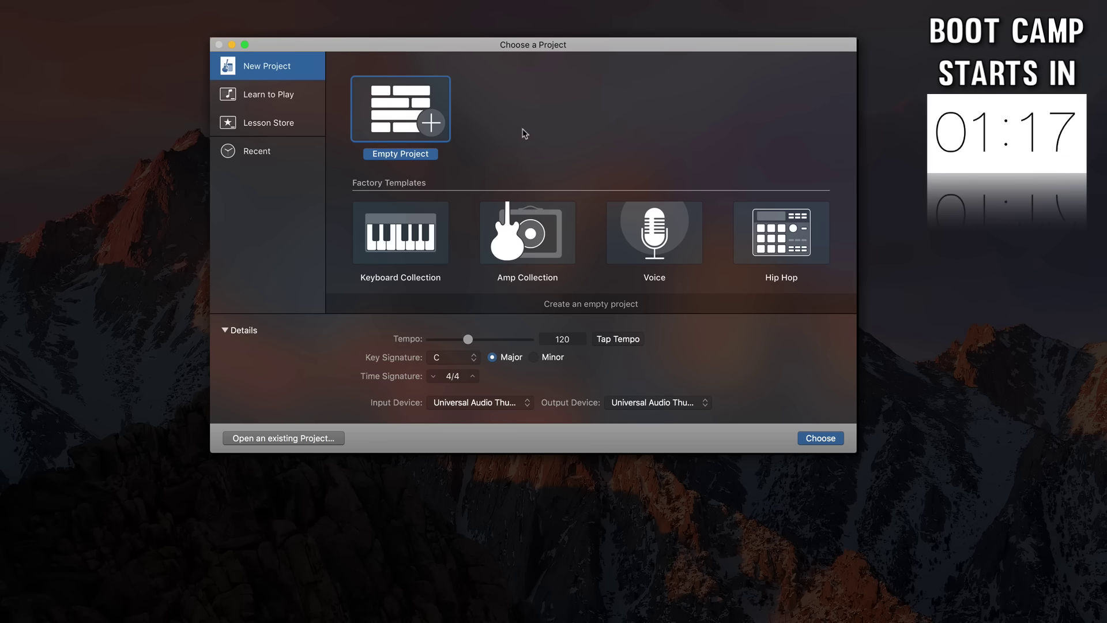
{"action": "left_click", "coordinate": [263, 151]}
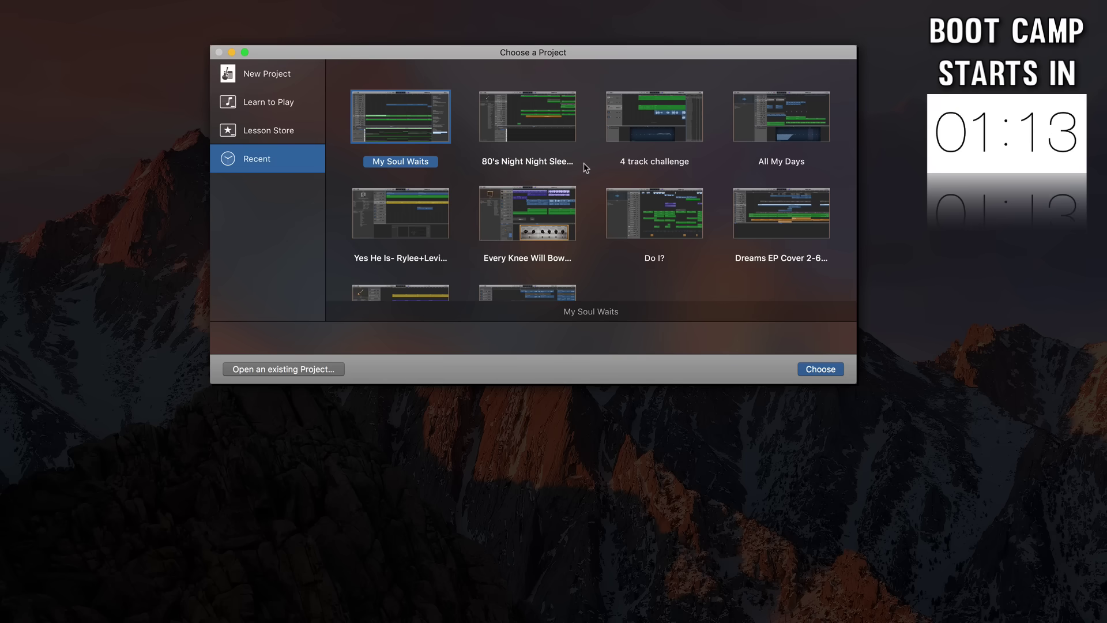
{"action": "left_click", "coordinate": [278, 76]}
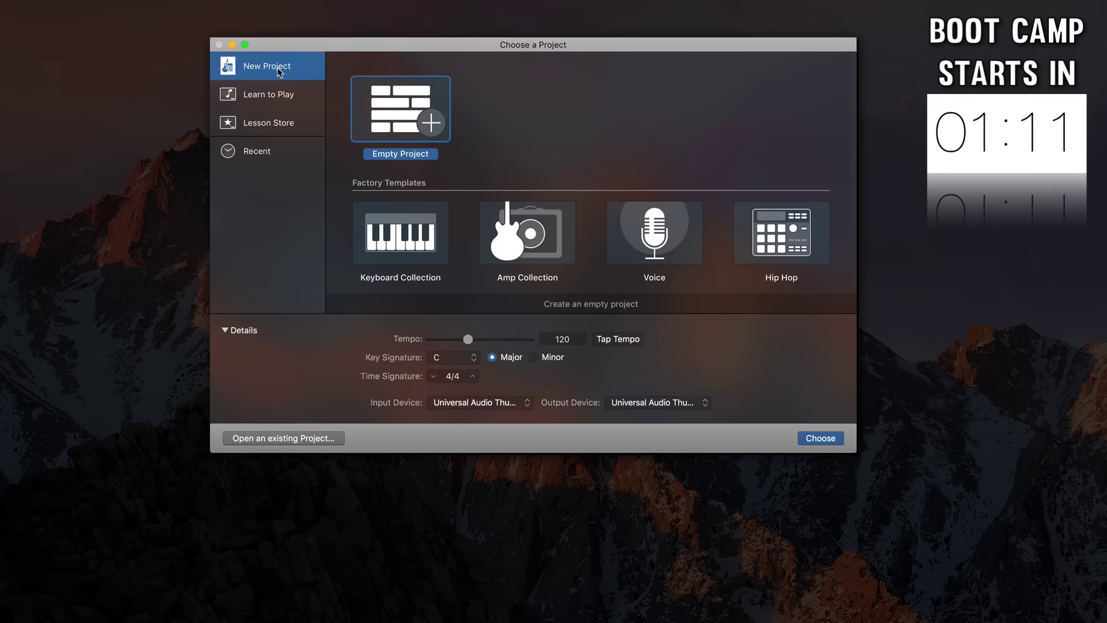
Keep Universal Audio Thunderbolt as both the input and output device
{"action": "left_click", "coordinate": [468, 406]}
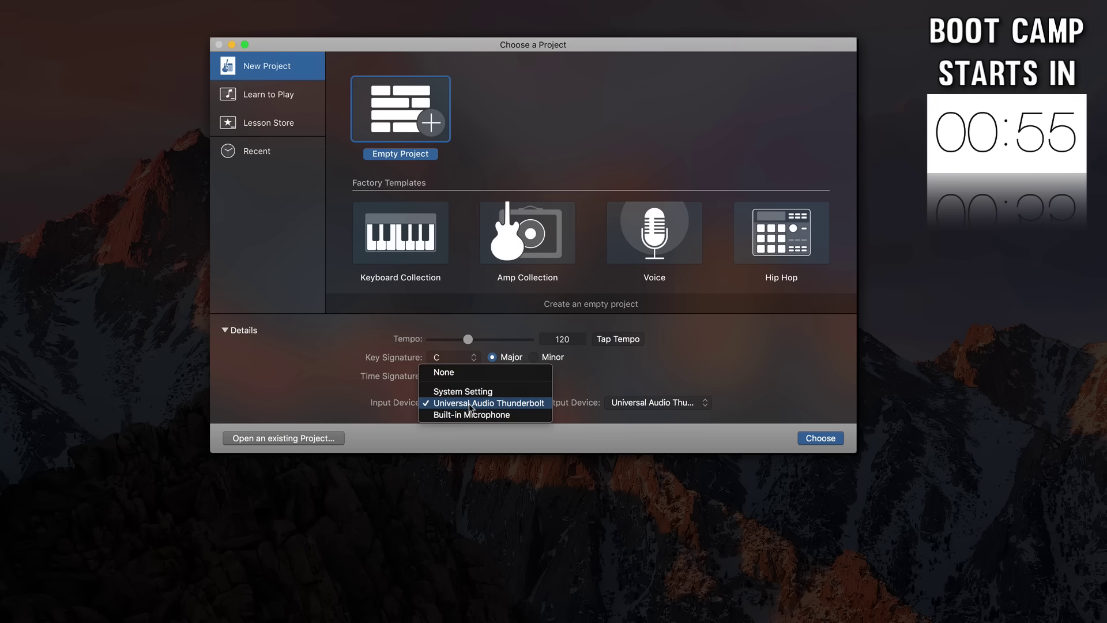
{"action": "left_click", "coordinate": [635, 409]}
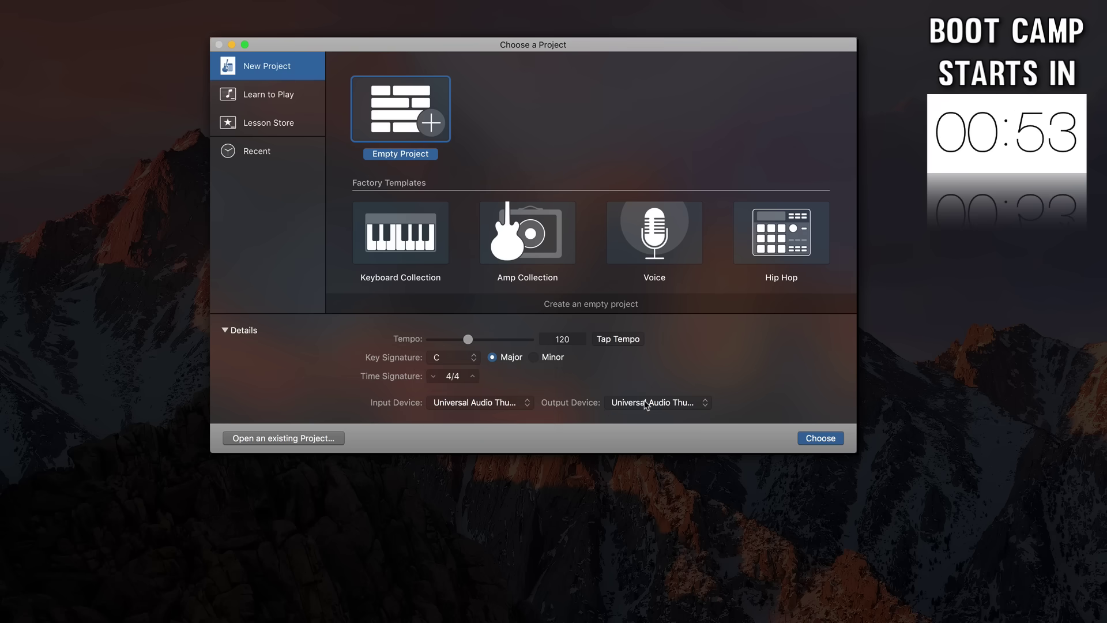
{"action": "left_click", "coordinate": [646, 404]}
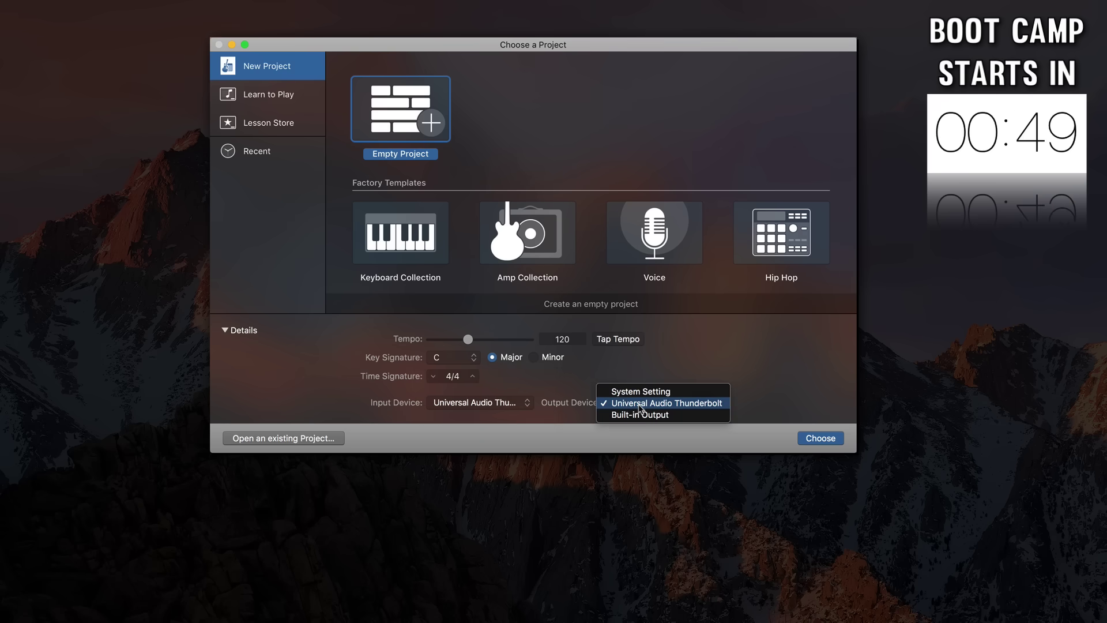
{"action": "left_click", "coordinate": [641, 404]}
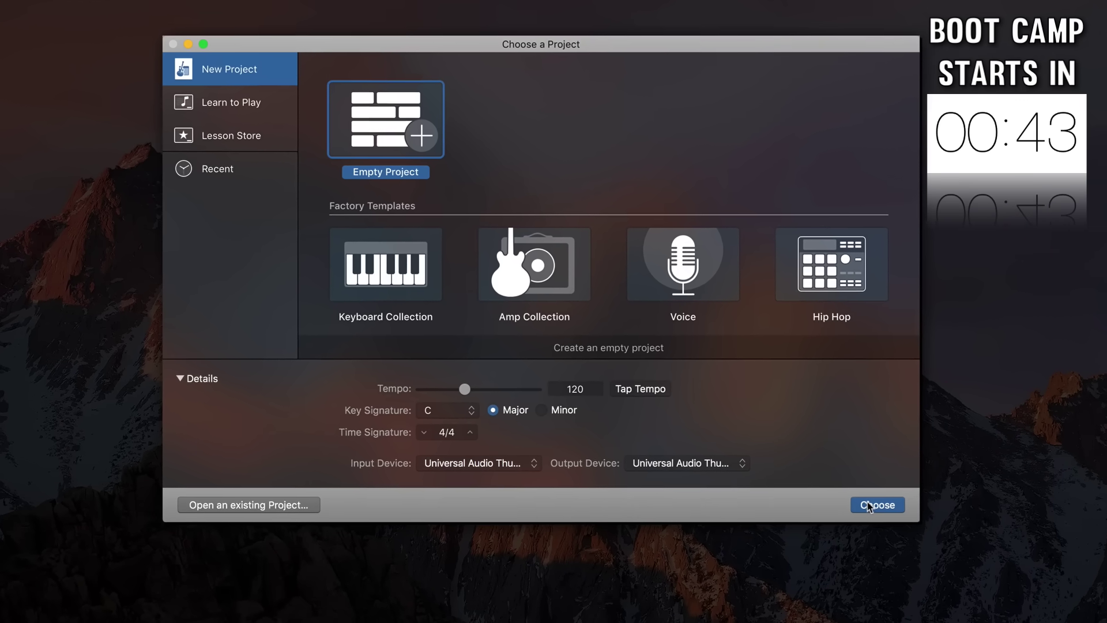
Create the empty project with a software instrument track, play it, and rewind to the start
{"action": "left_click", "coordinate": [861, 499]}
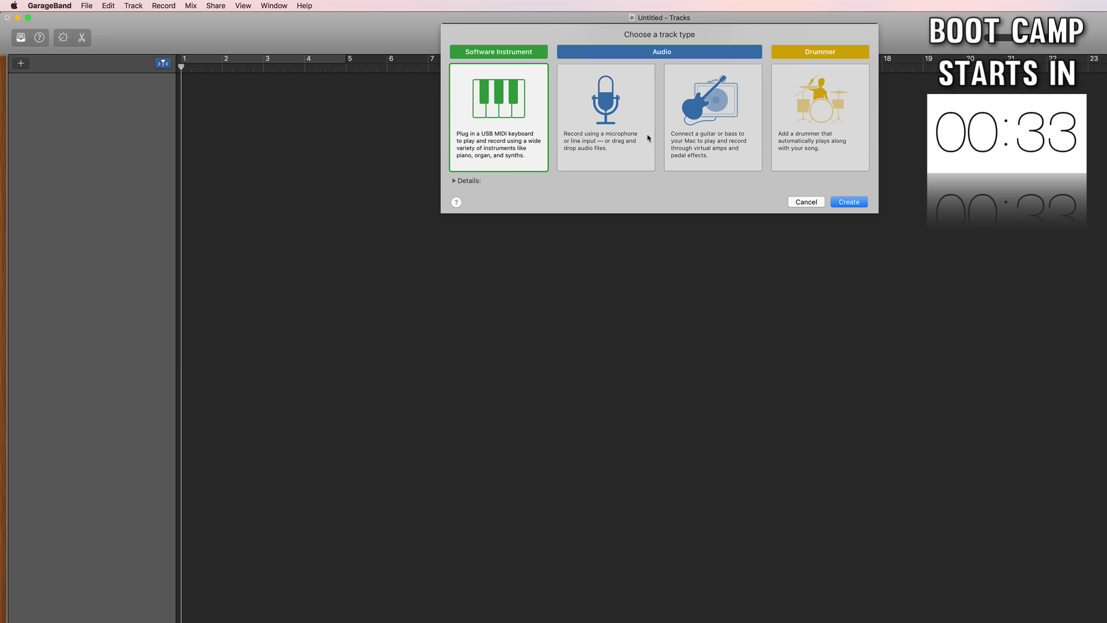
{"action": "left_click", "coordinate": [849, 202]}
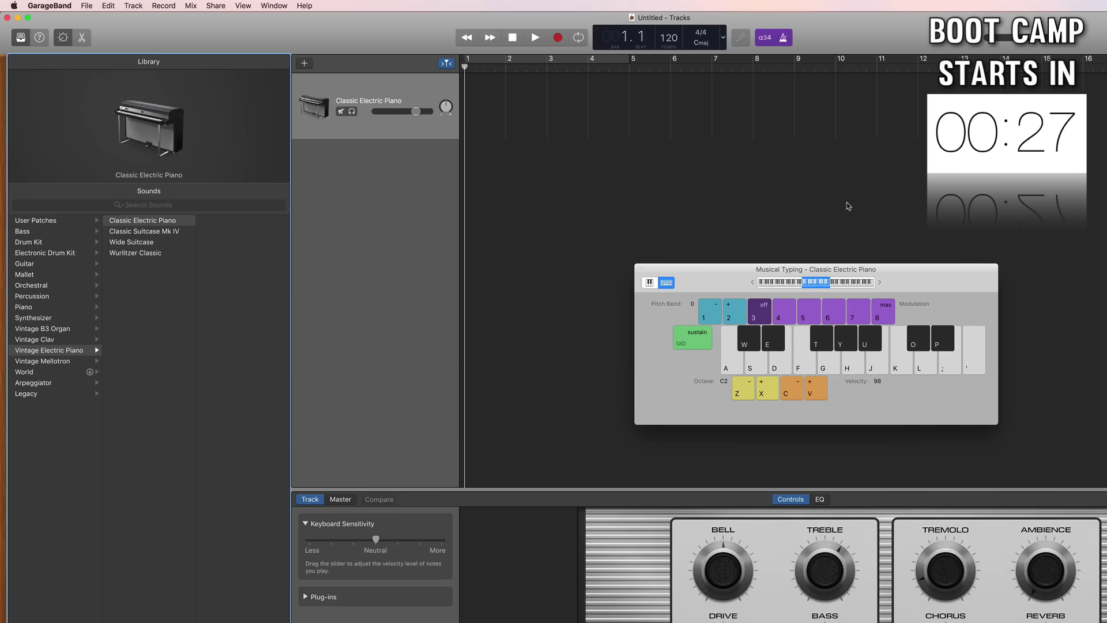
{"action": "key", "text": "space"}
{"action": "key", "text": "space"}
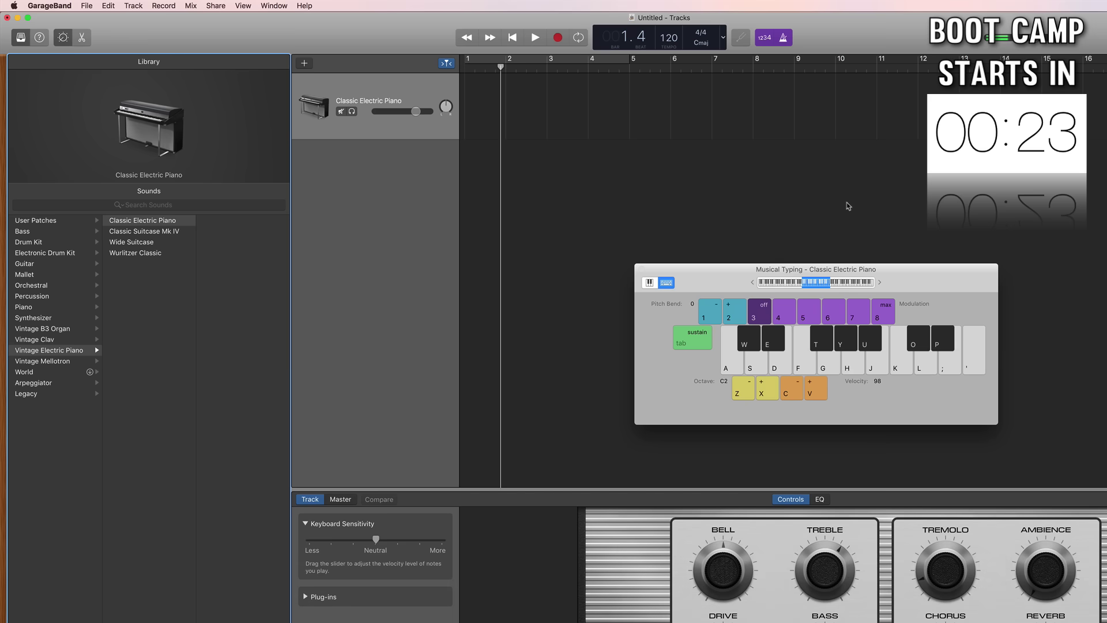
{"action": "key", "text": "Return"}
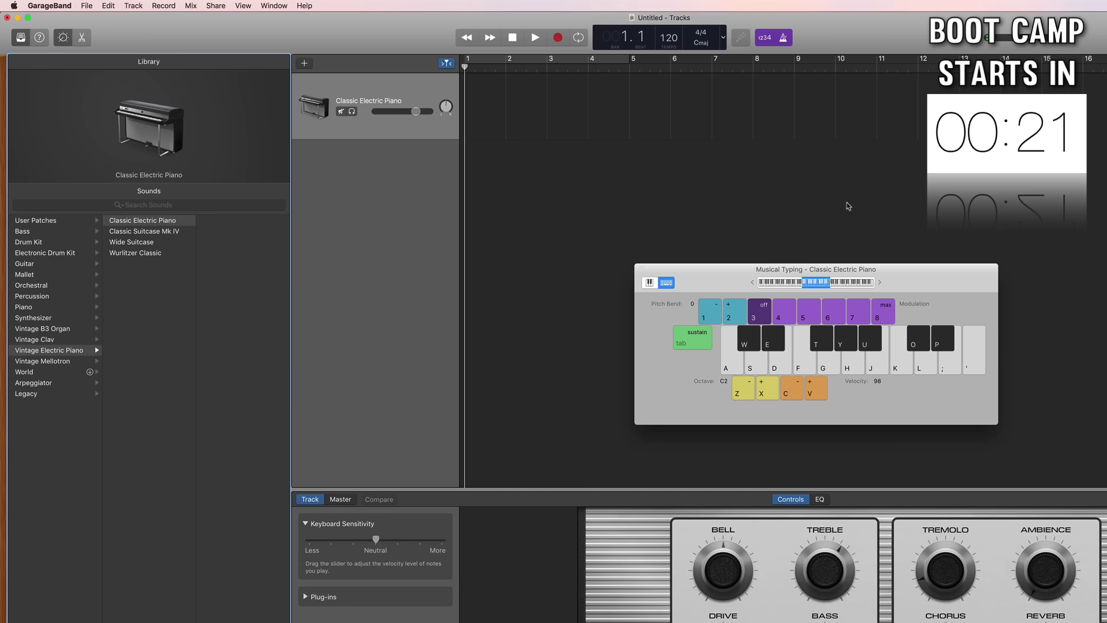
Move the playhead to bar 8 and start recording on the piano track
{"action": "key", "text": "period"}
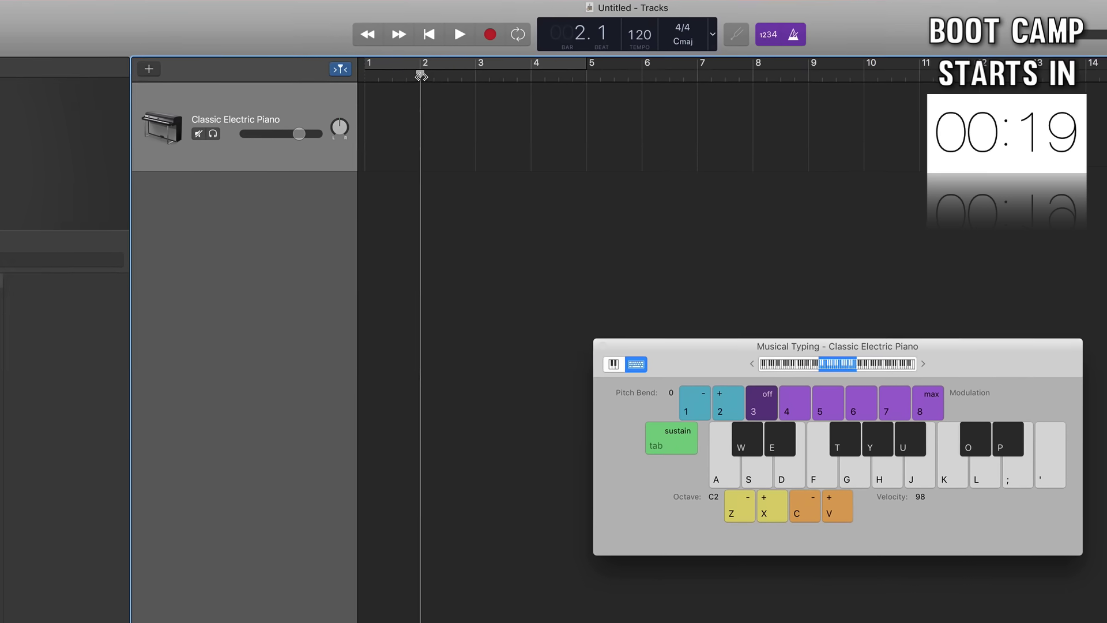
{"action": "left_click", "coordinate": [585, 78]}
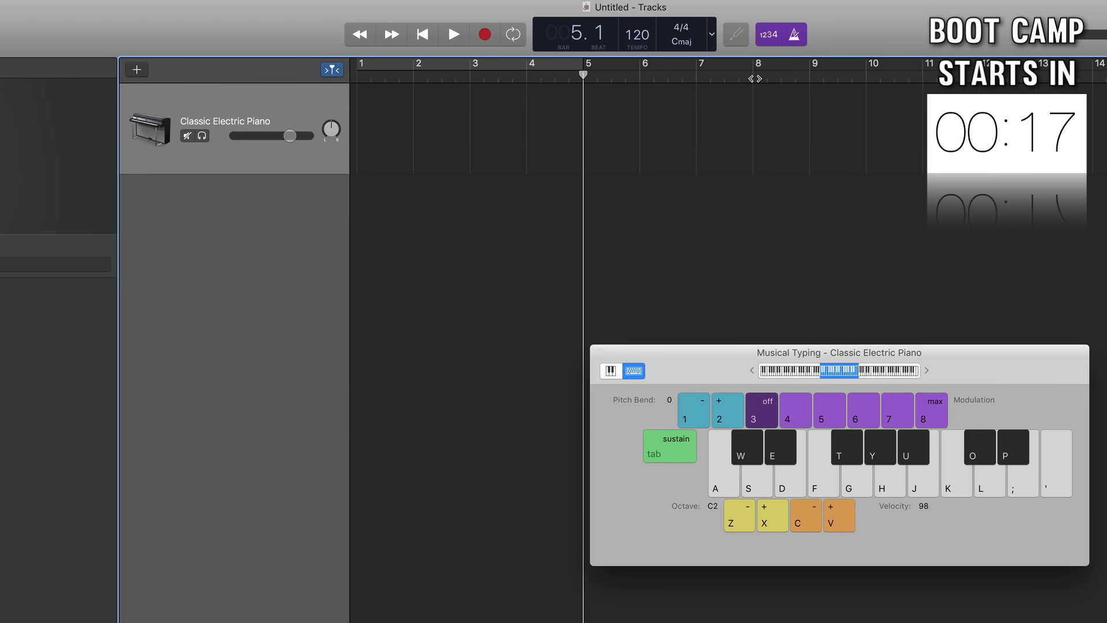
{"action": "left_click", "coordinate": [755, 79]}
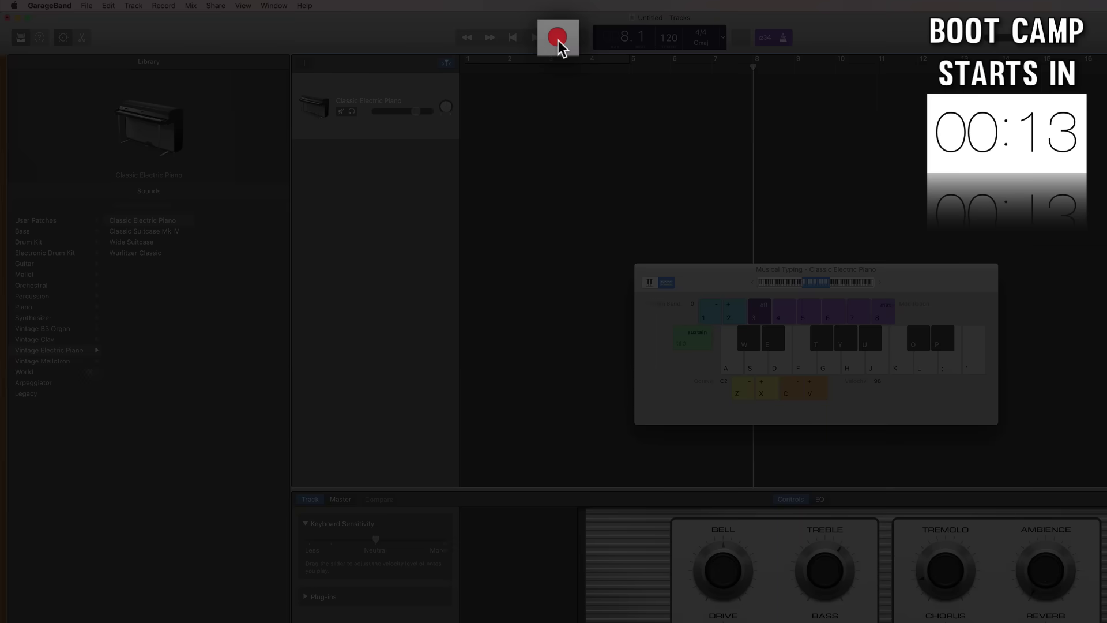
{"action": "left_click", "coordinate": [558, 37]}
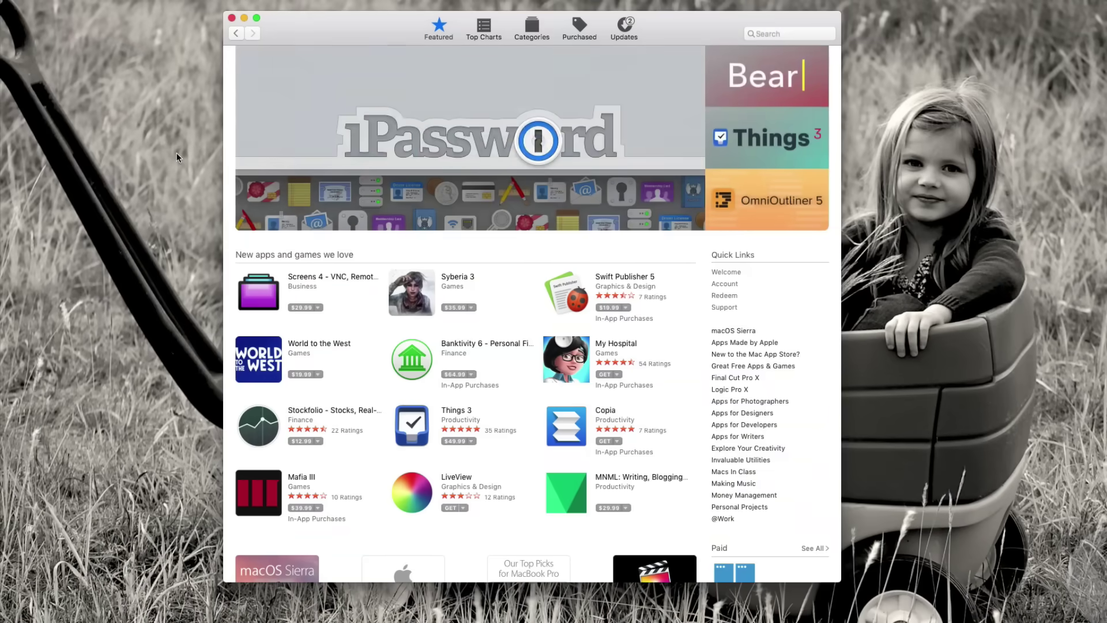
Check App Store Updates, then search 'garageband' and open GarageBand's store page
{"action": "left_click", "coordinate": [626, 26]}
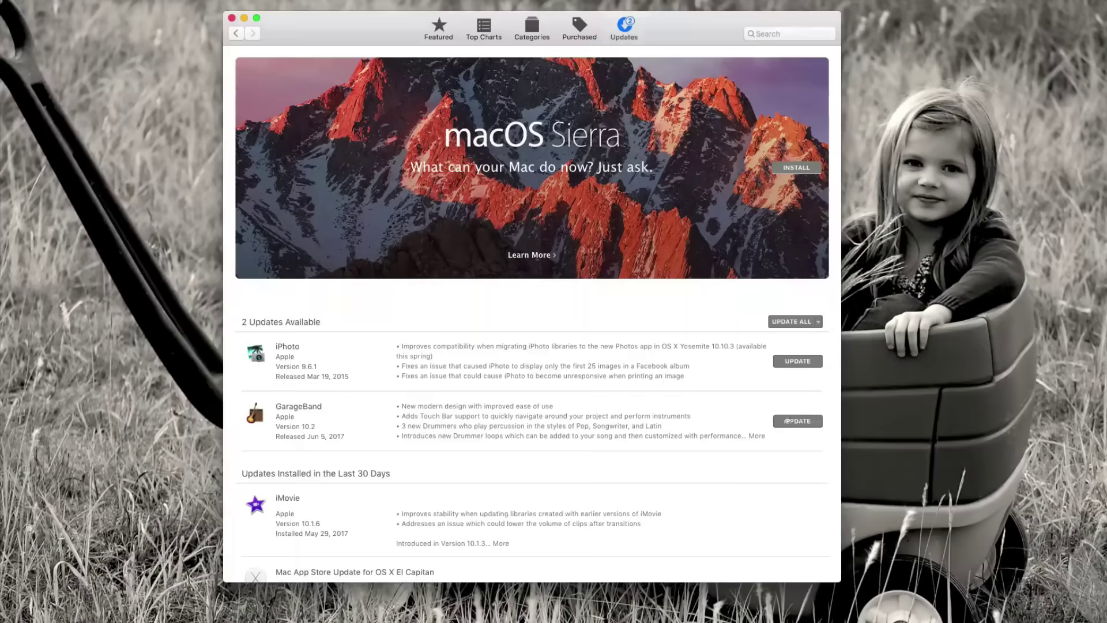
{"action": "type", "text": "garageband"}
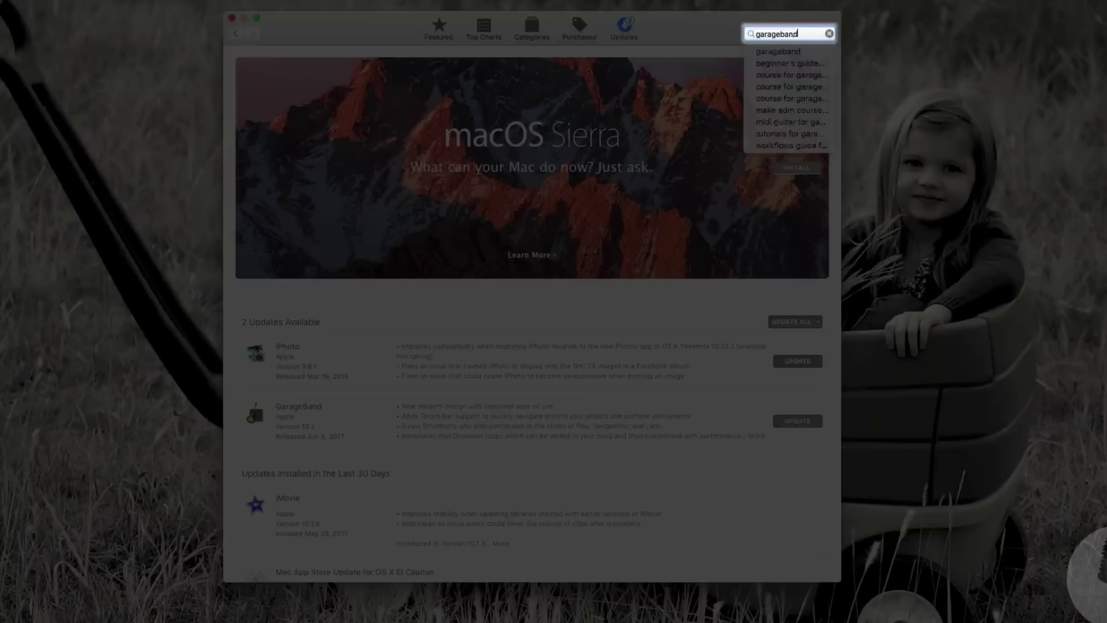
{"action": "key", "text": "Return"}
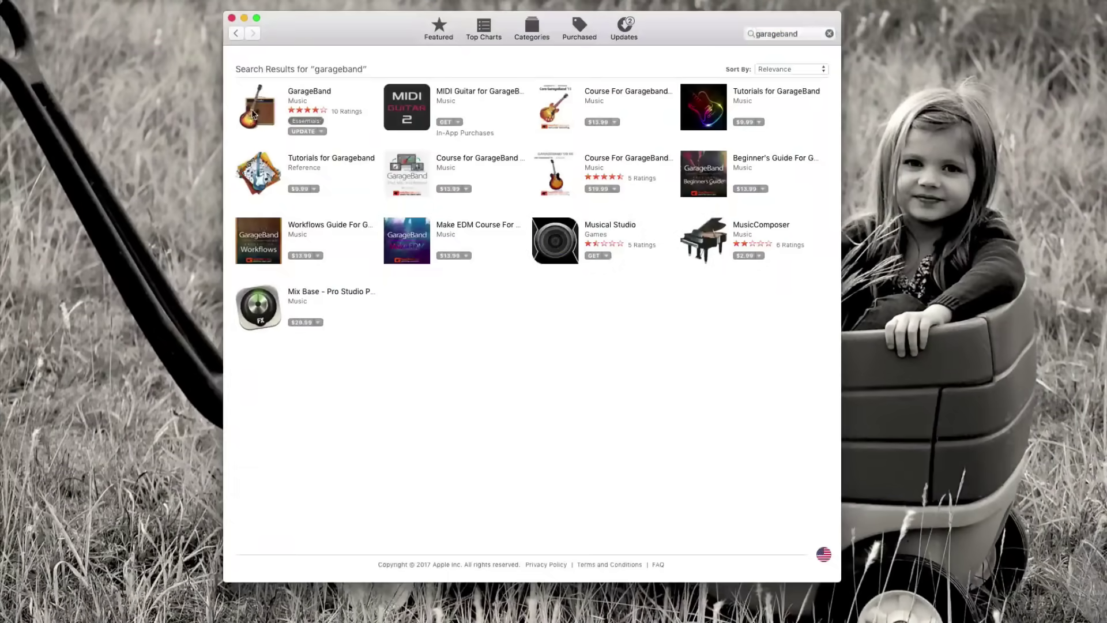
{"action": "left_click", "coordinate": [252, 114]}
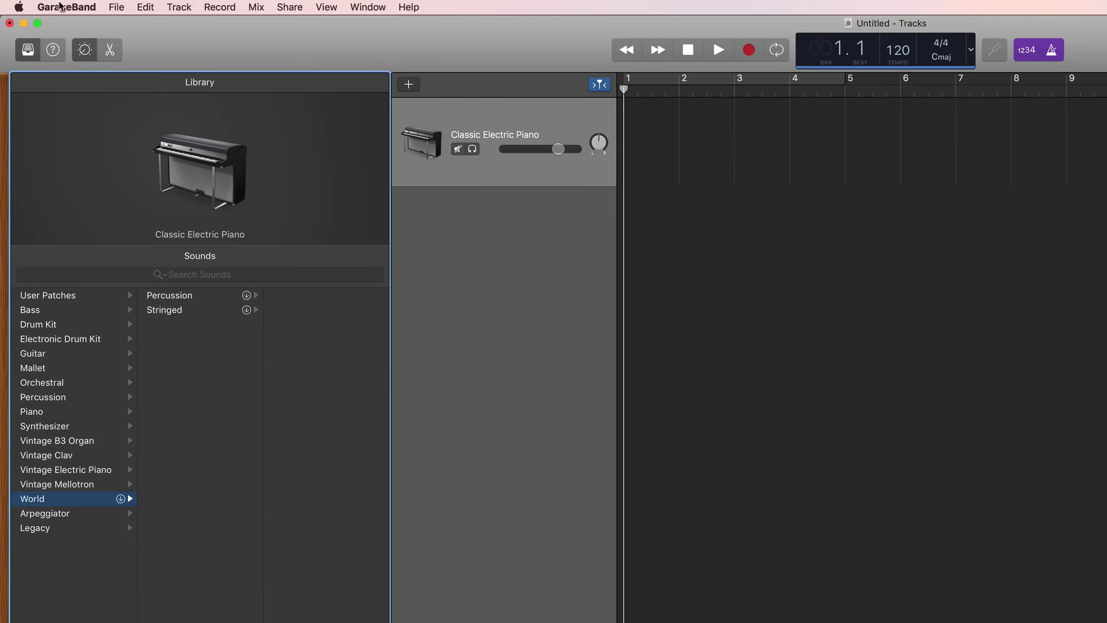
{"action": "left_click", "coordinate": [60, 7]}
{"action": "mouse_move", "coordinate": [79, 68]}
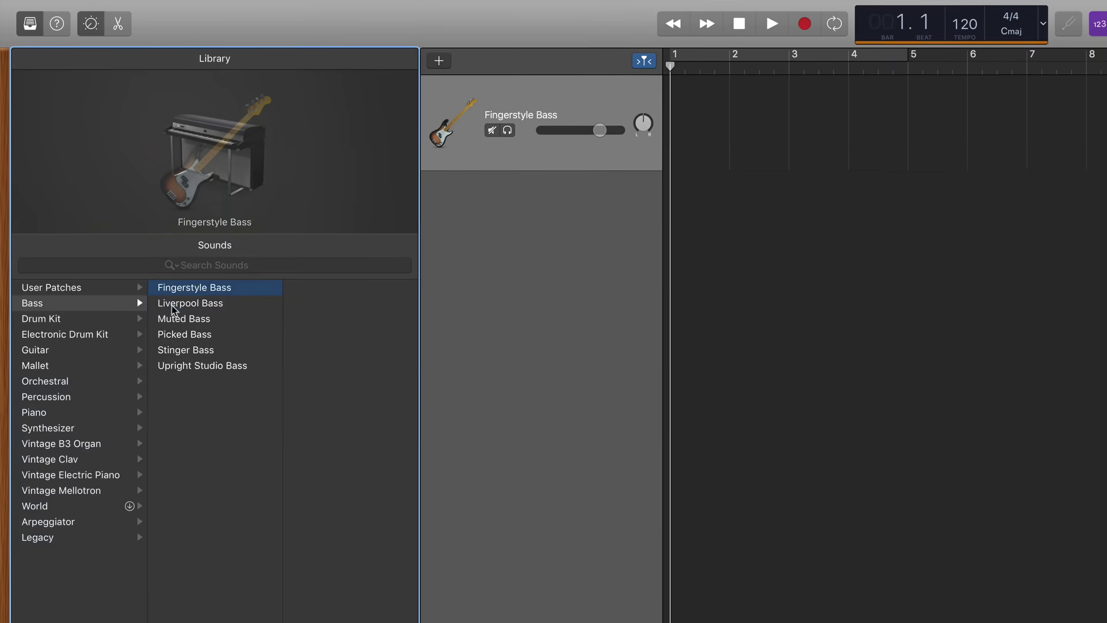
{"action": "left_click", "coordinate": [173, 303]}
{"action": "left_click", "coordinate": [175, 318]}
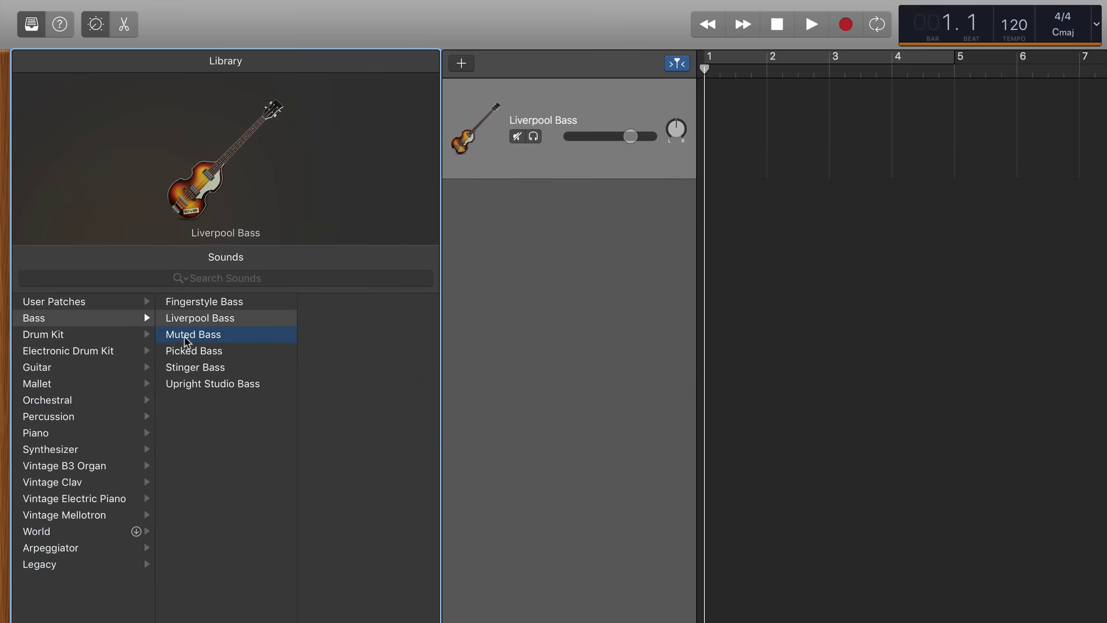
{"action": "left_click", "coordinate": [189, 356]}
{"action": "left_click", "coordinate": [46, 339]}
{"action": "left_click", "coordinate": [202, 322]}
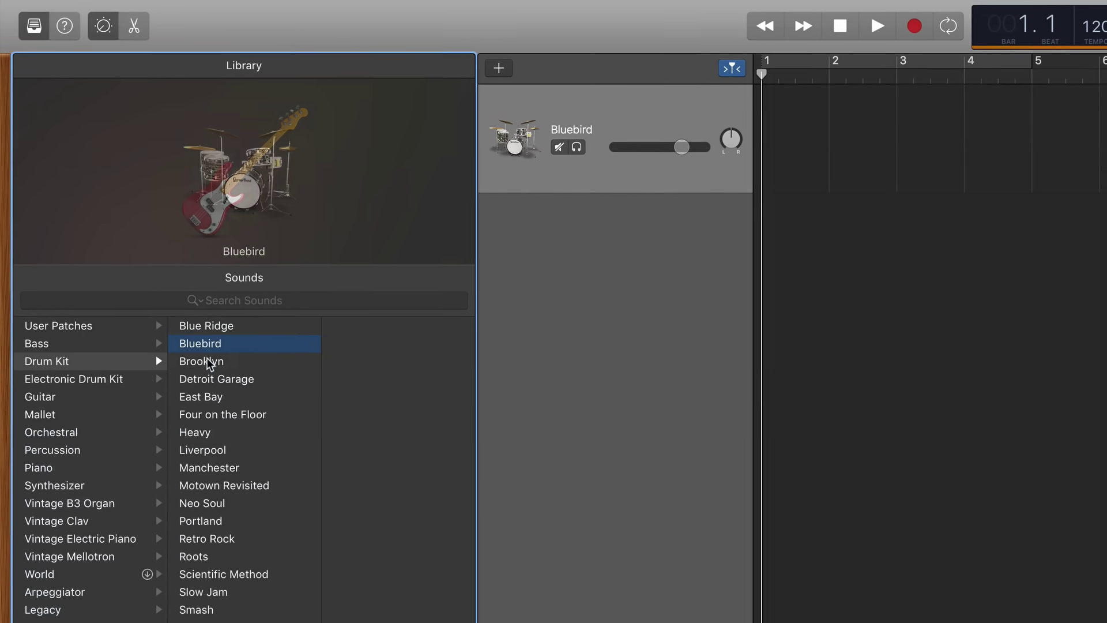
{"action": "left_click", "coordinate": [207, 361]}
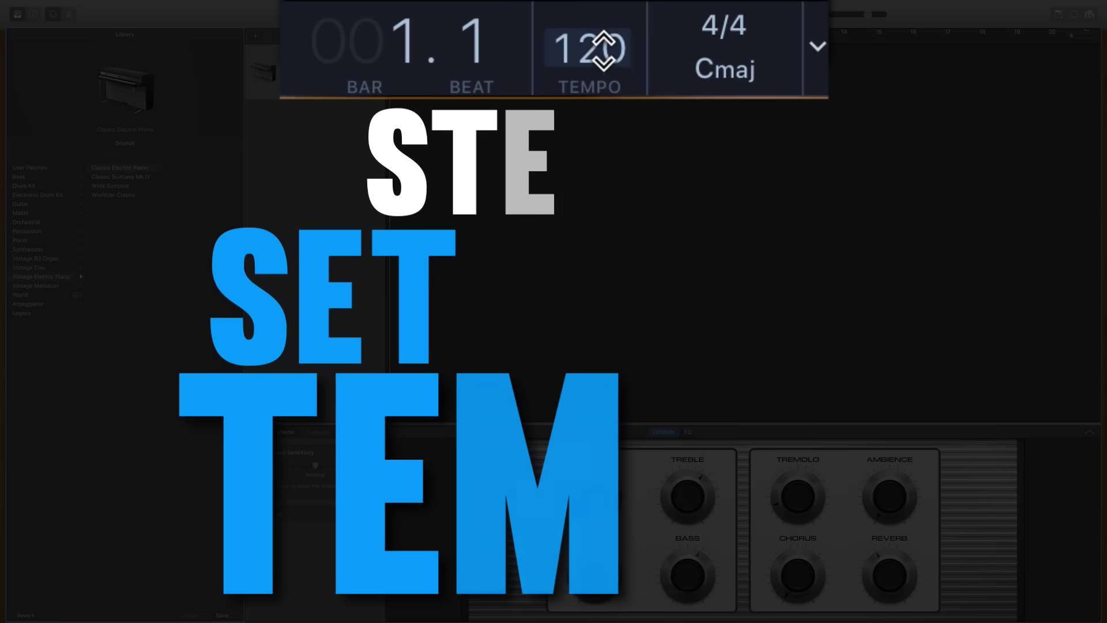
Drag the tempo down from 120 and tap Tap Tempo until it settles near 89 BPM
{"action": "left_click_drag", "start_coordinate": [561, 14], "coordinate": [561, 29]}
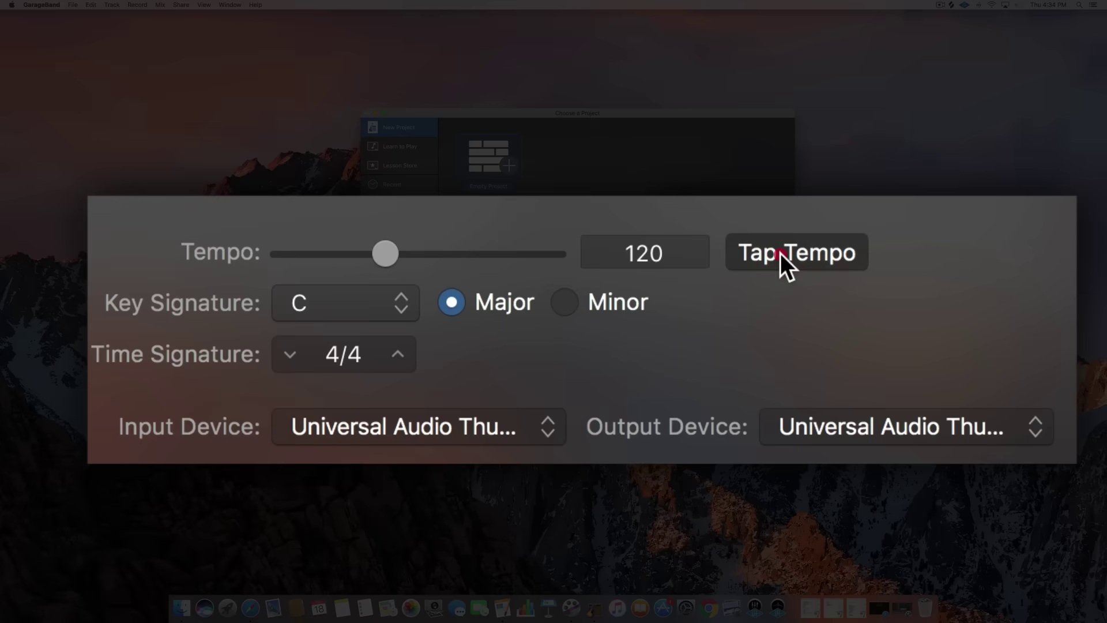
{"action": "left_click", "coordinate": [780, 254]}
{"action": "left_click", "coordinate": [781, 254]}
{"action": "left_click", "coordinate": [780, 254]}
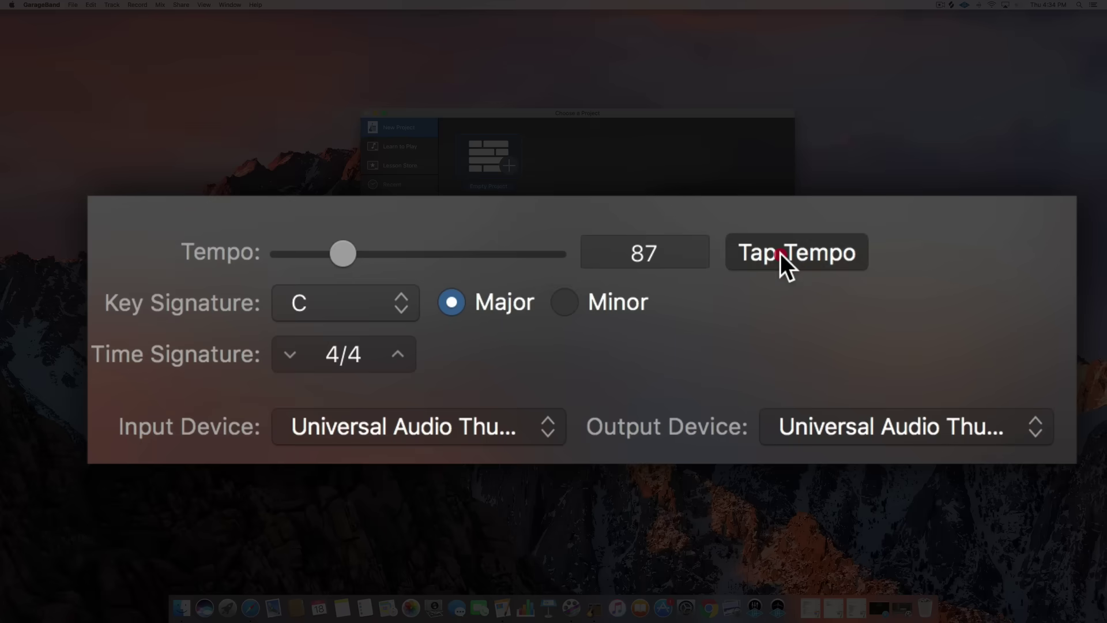
{"action": "left_click", "coordinate": [781, 254]}
{"action": "left_click", "coordinate": [780, 254]}
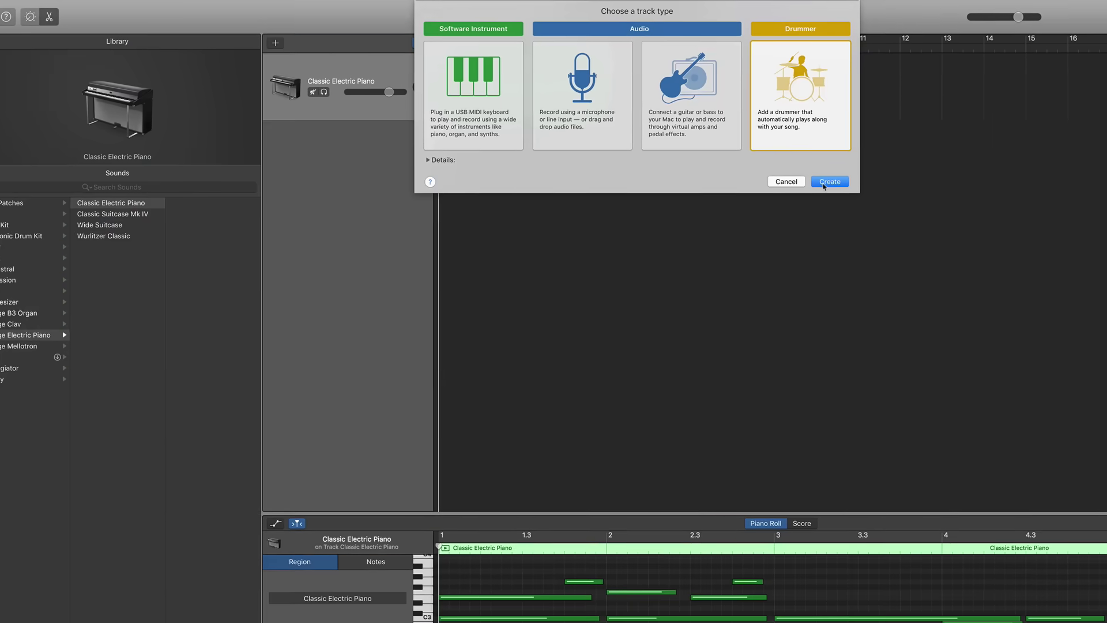
Create a Drummer track, record a take with R, and reopen the track-type chooser
{"action": "left_click", "coordinate": [823, 184]}
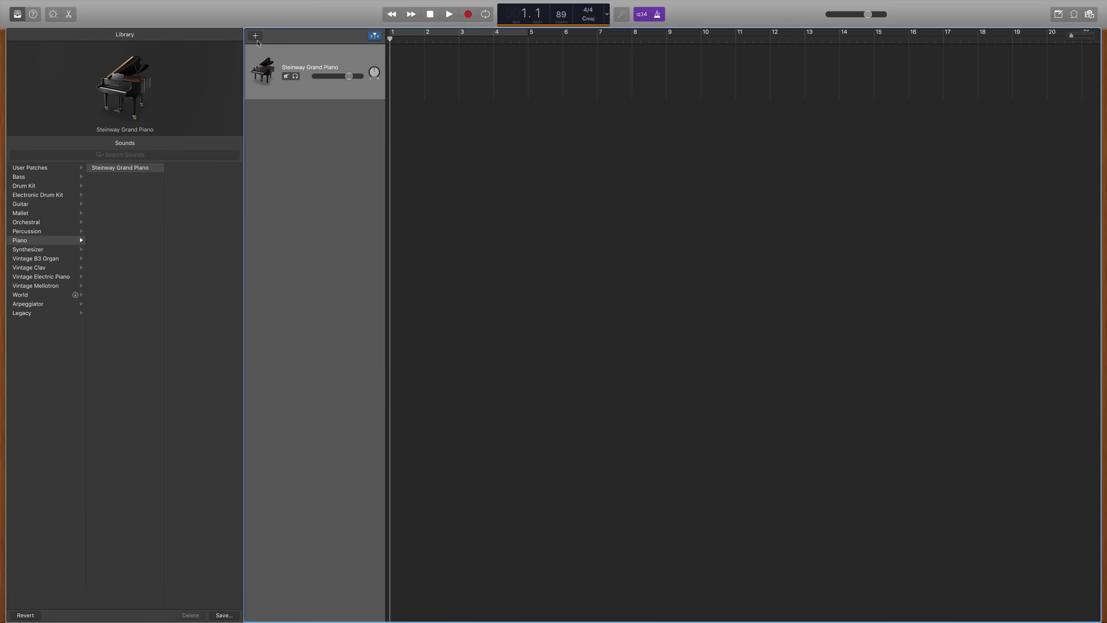
{"action": "left_click", "coordinate": [255, 37]}
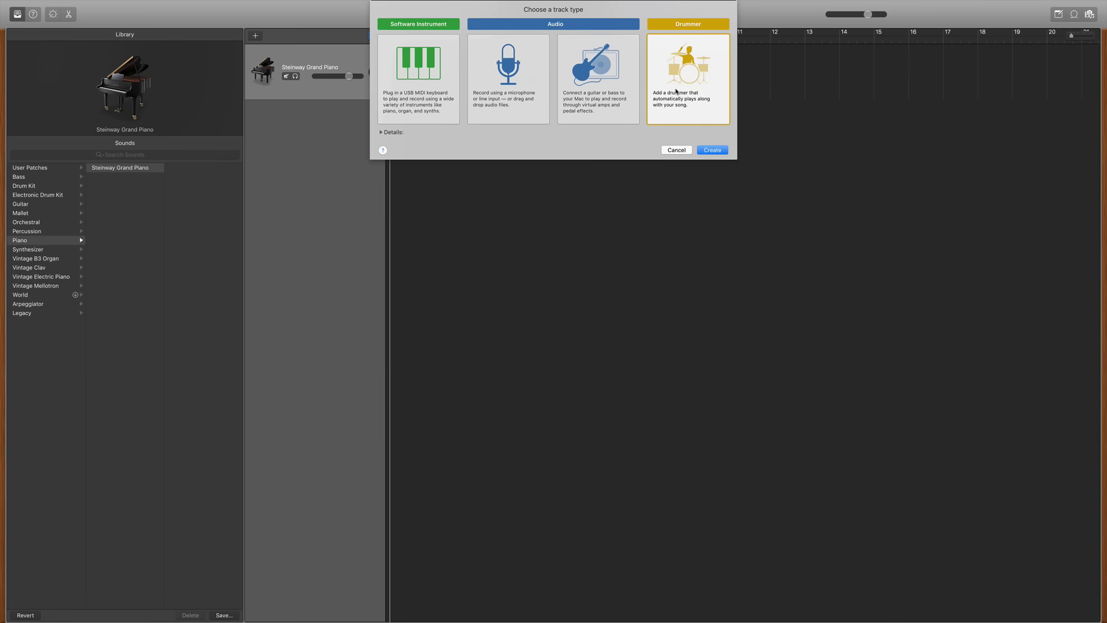
{"action": "left_click", "coordinate": [710, 151]}
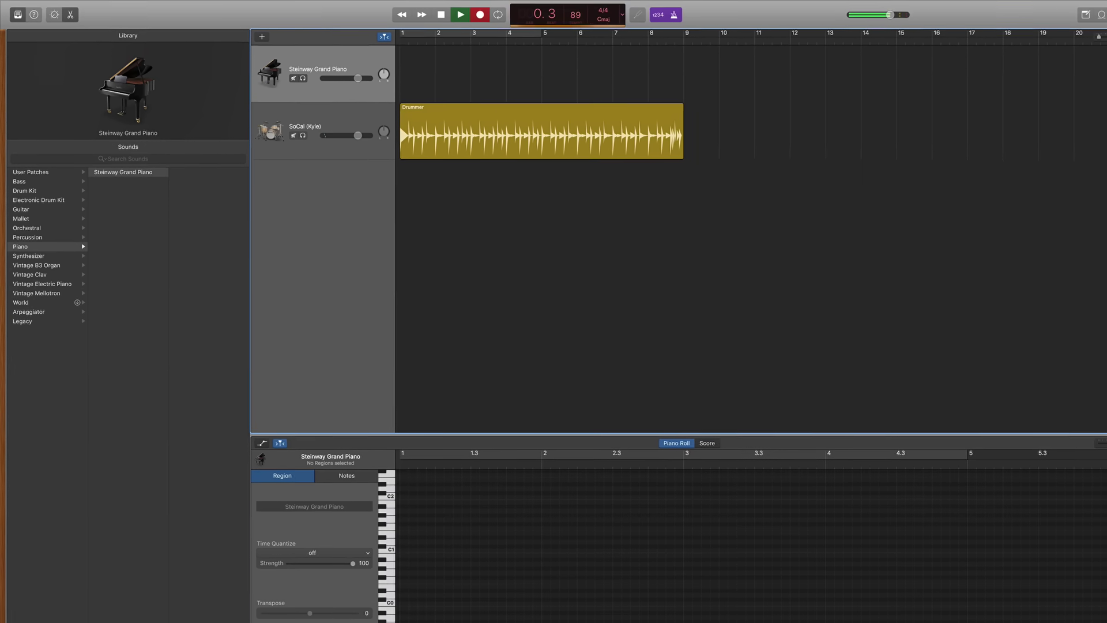
{"action": "key", "text": "r"}
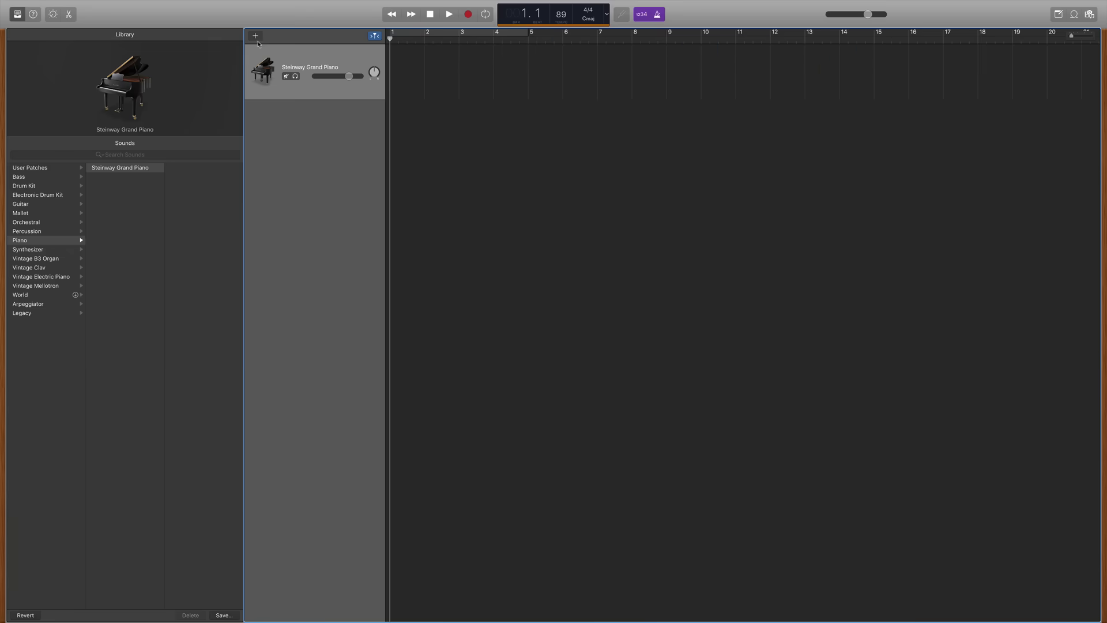
{"action": "left_click", "coordinate": [255, 36]}
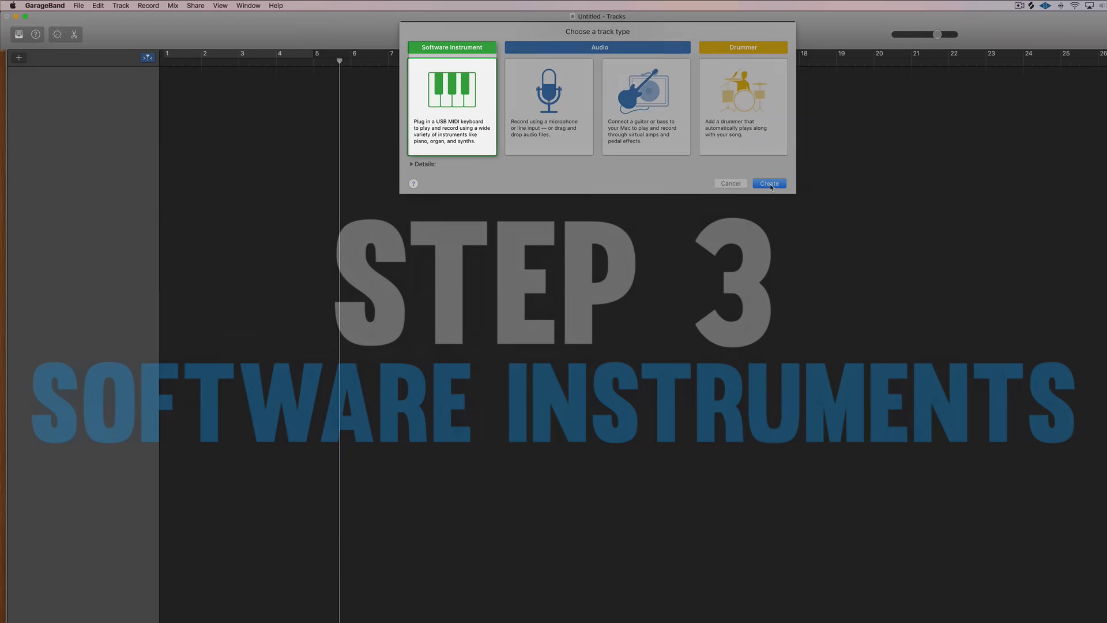
Create the software instrument track and audition bass and drum kits, ending on Dub Smash
{"action": "left_click", "coordinate": [771, 184]}
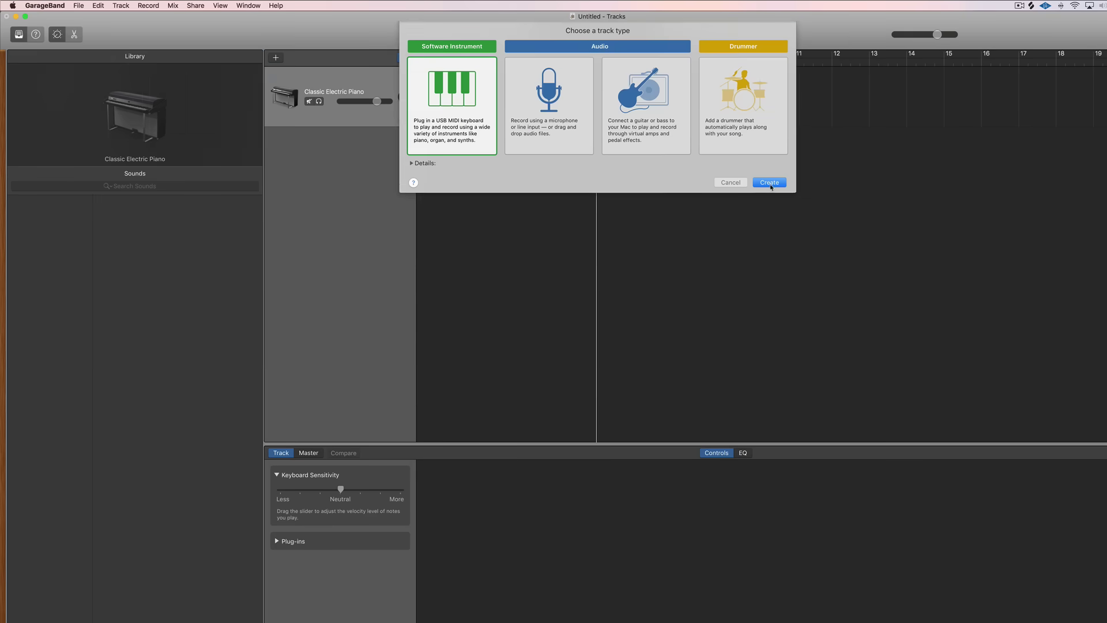
{"action": "left_click", "coordinate": [20, 209]}
{"action": "left_click", "coordinate": [128, 211]}
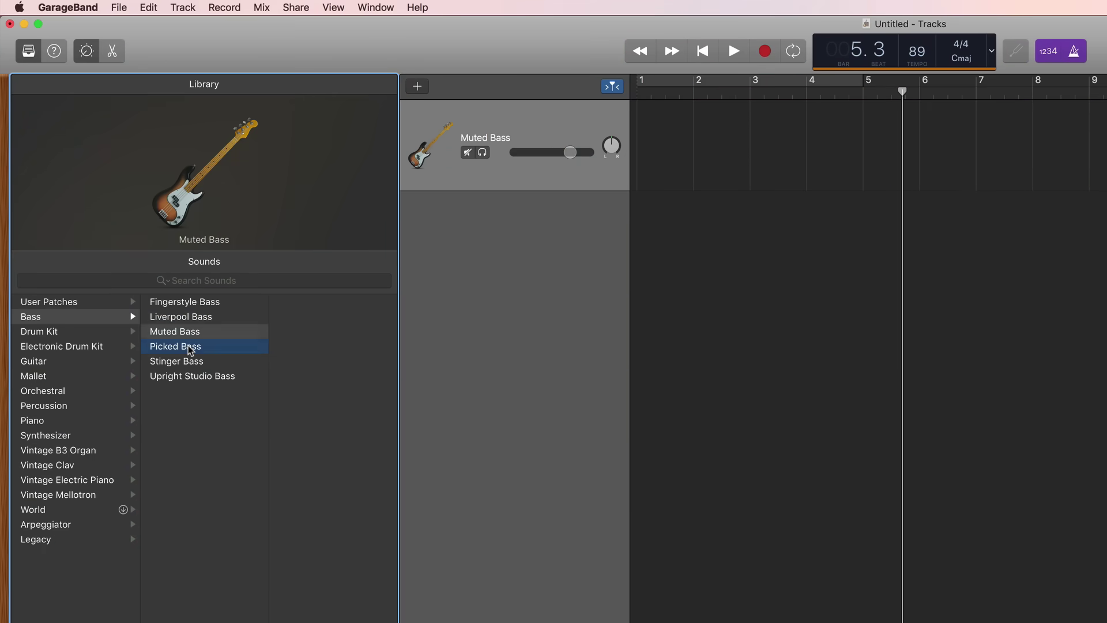
{"action": "left_click", "coordinate": [58, 332]}
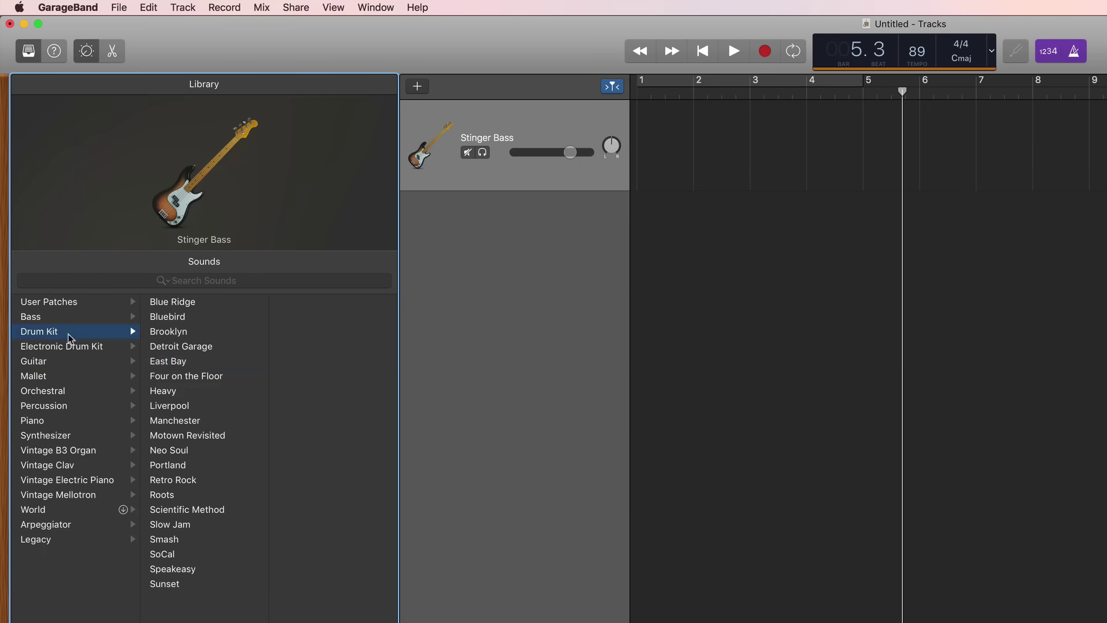
{"action": "left_click", "coordinate": [173, 362]}
{"action": "left_click", "coordinate": [192, 390]}
{"action": "left_click", "coordinate": [61, 346]}
{"action": "left_click", "coordinate": [174, 405]}
Audition Smart Strings, FM Piano, Micro Pulse and pad sounds, settling on Massive Trance Pad
{"action": "left_click", "coordinate": [43, 390]}
{"action": "left_click", "coordinate": [165, 375]}
{"action": "left_click", "coordinate": [307, 301]}
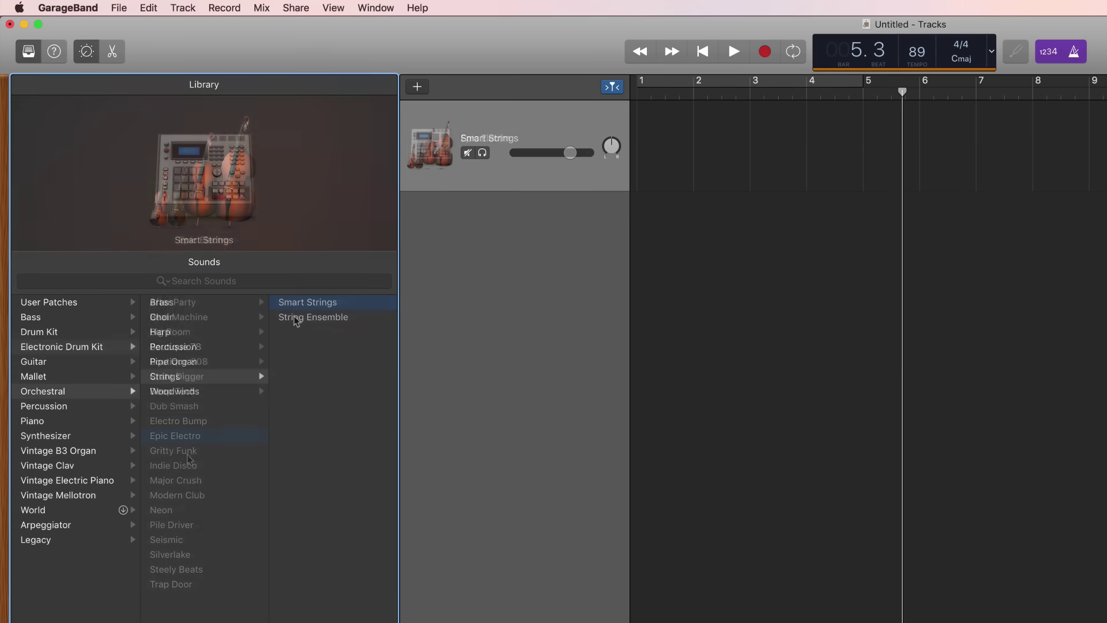
{"action": "left_click", "coordinate": [46, 435]}
{"action": "left_click", "coordinate": [167, 346]}
{"action": "left_click", "coordinate": [299, 361]}
{"action": "left_click", "coordinate": [300, 390]}
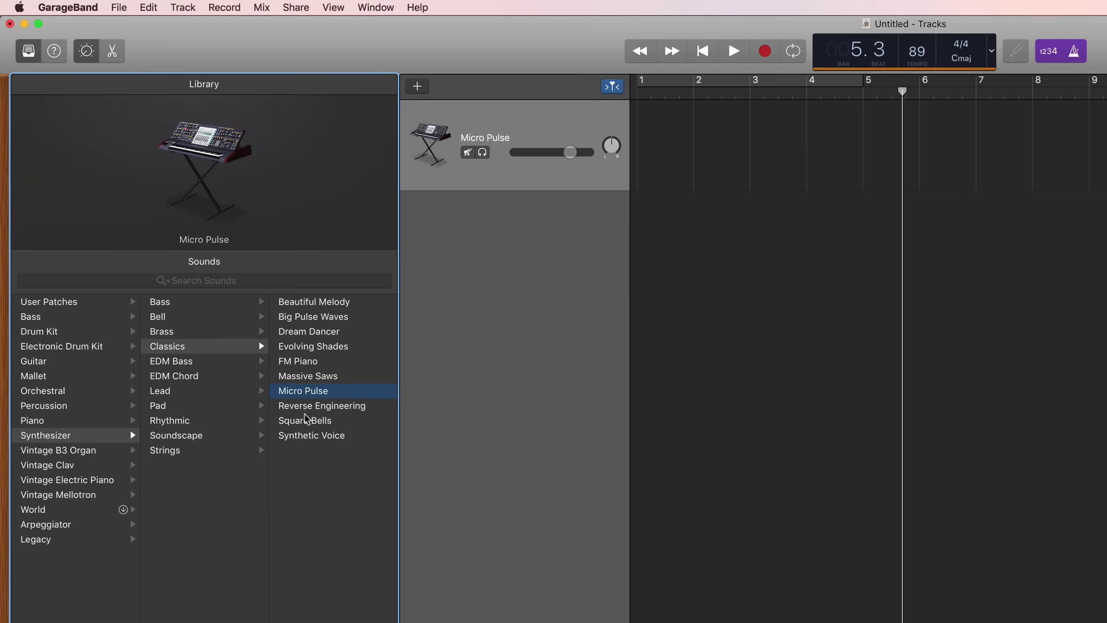
{"action": "left_click", "coordinate": [157, 405]}
{"action": "left_click", "coordinate": [303, 375]}
{"action": "left_click", "coordinate": [318, 525]}
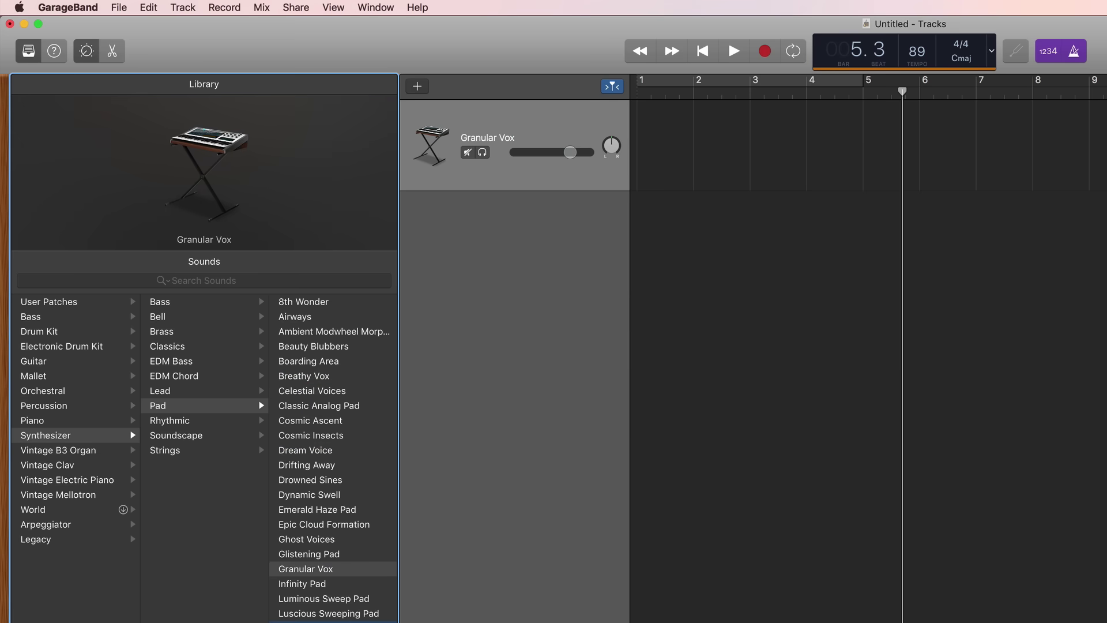
{"action": "left_click", "coordinate": [323, 622]}
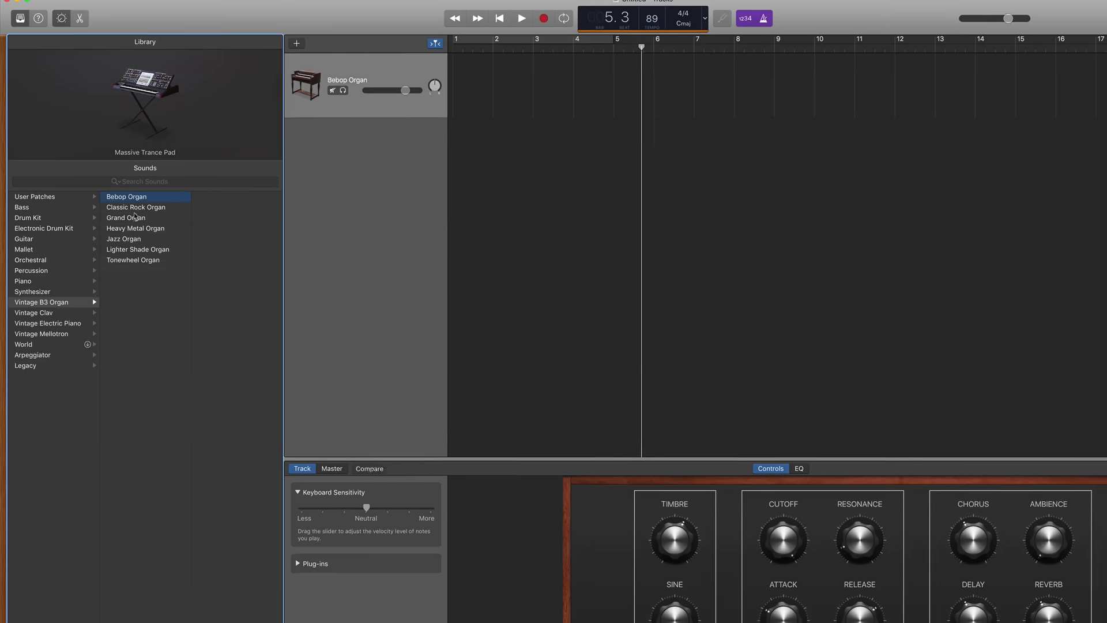
Try the Grand, Jazz, Lighter Shade and Tonewheel organ sounds
{"action": "left_click", "coordinate": [134, 218]}
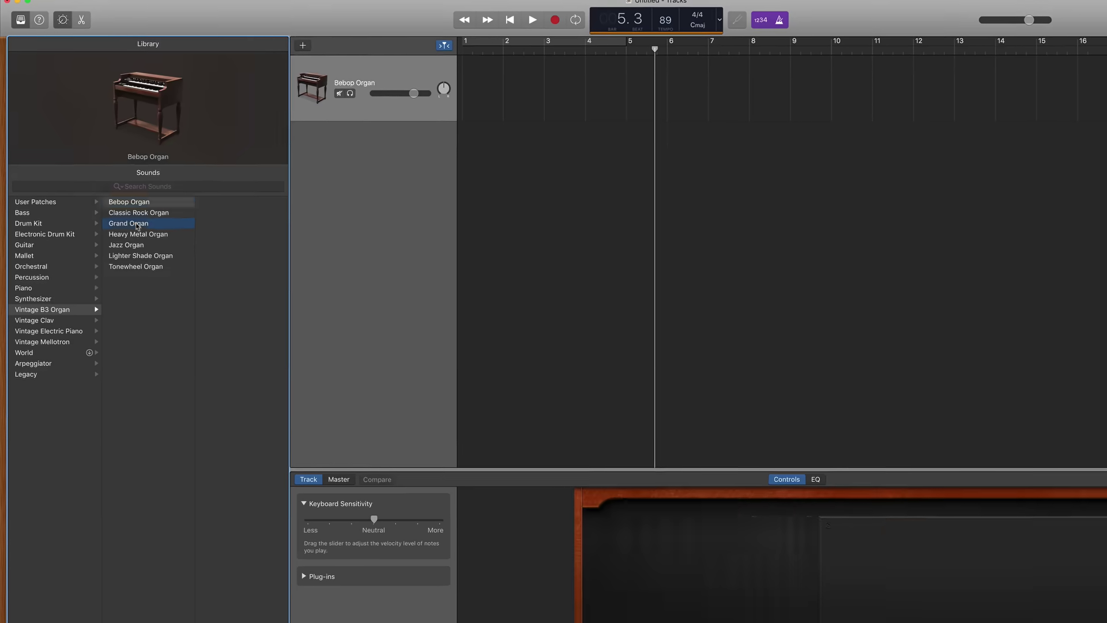
{"action": "left_click", "coordinate": [136, 239]}
{"action": "left_click", "coordinate": [145, 273]}
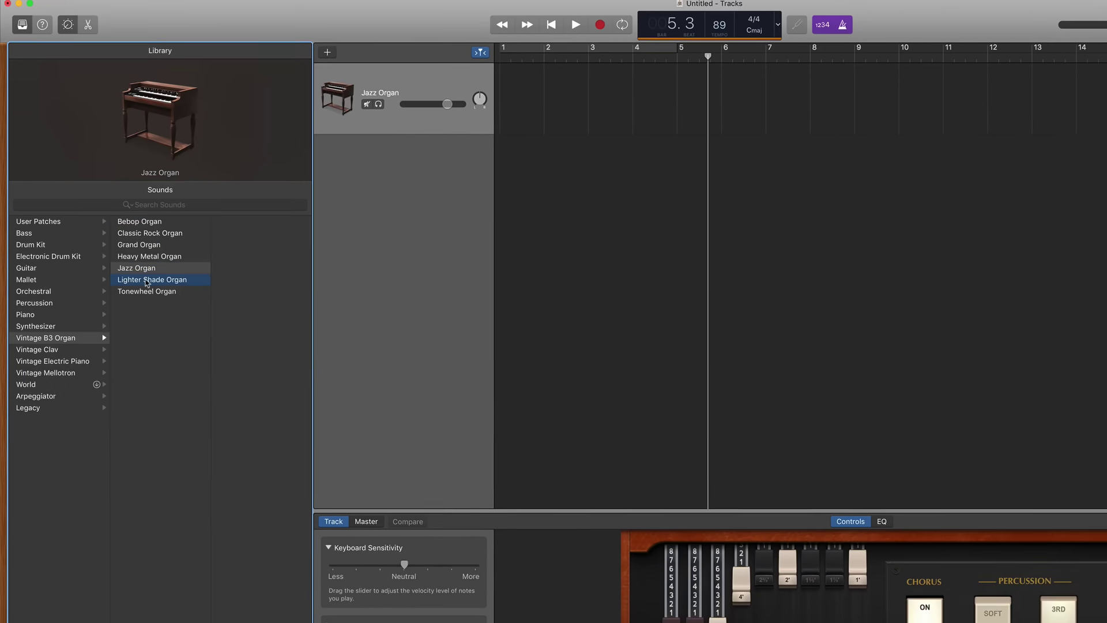
{"action": "key", "text": "Down"}
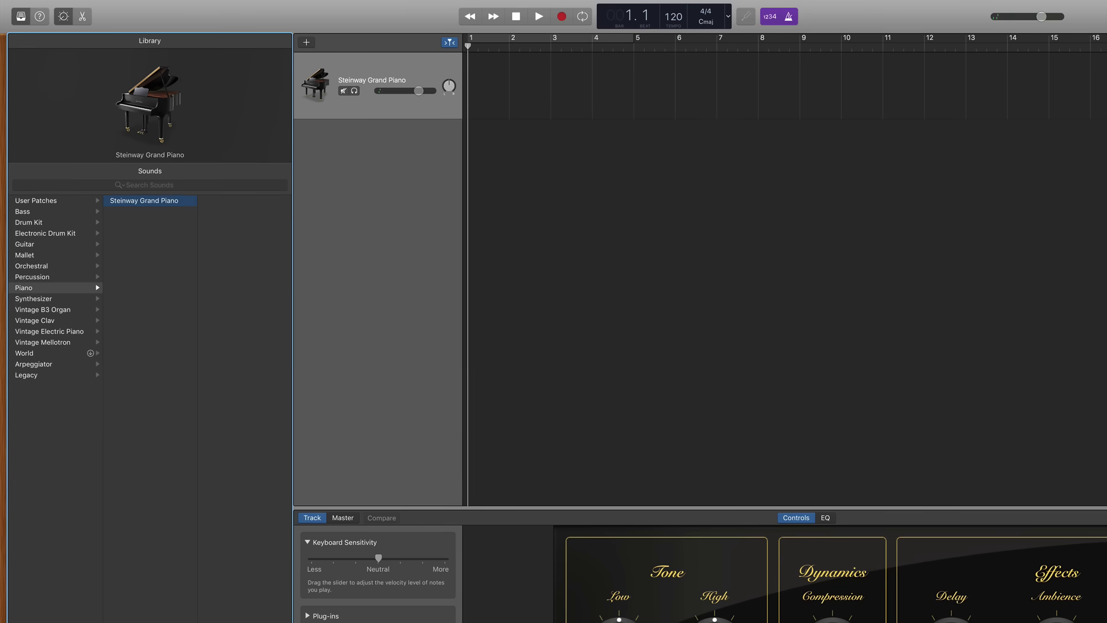
Open Musical Typing with Cmd+K and play a G chord using the G, J and L keys
{"action": "key", "text": "super+k"}
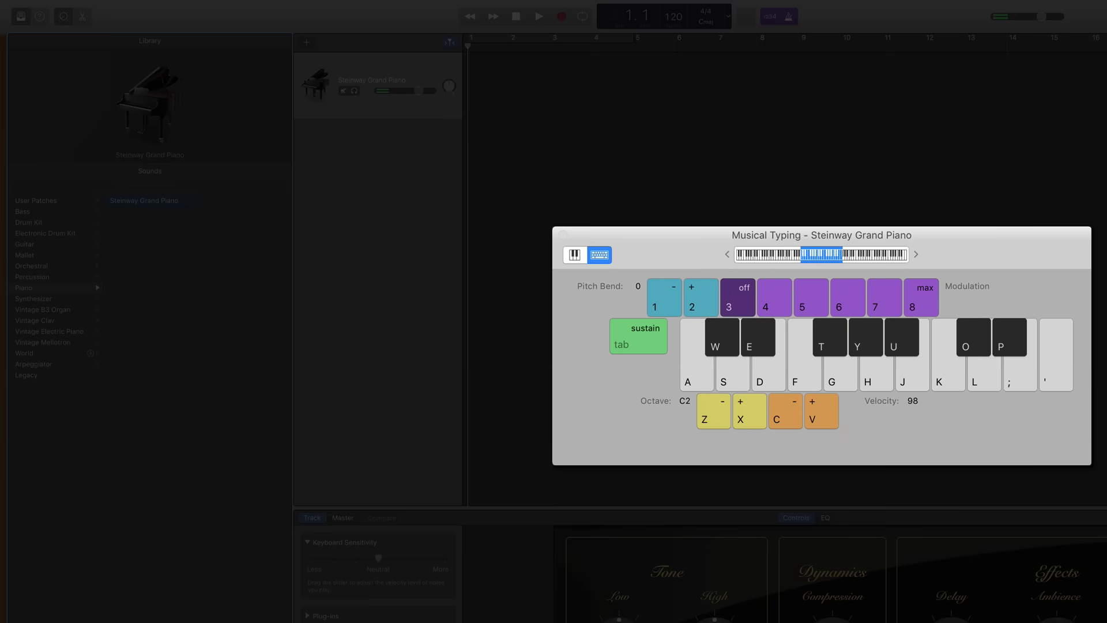
{"action": "key", "text": "g"}
{"action": "key", "text": "j"}
{"action": "key", "text": "l"}
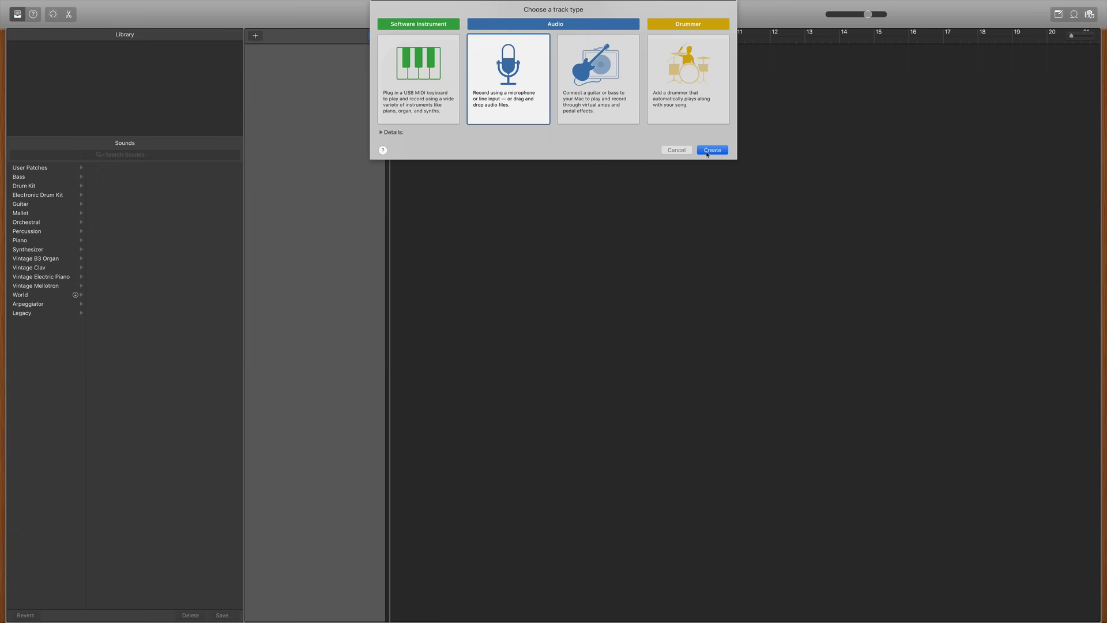
Create a new Audio track set up for microphone recording
{"action": "left_click", "coordinate": [711, 150]}
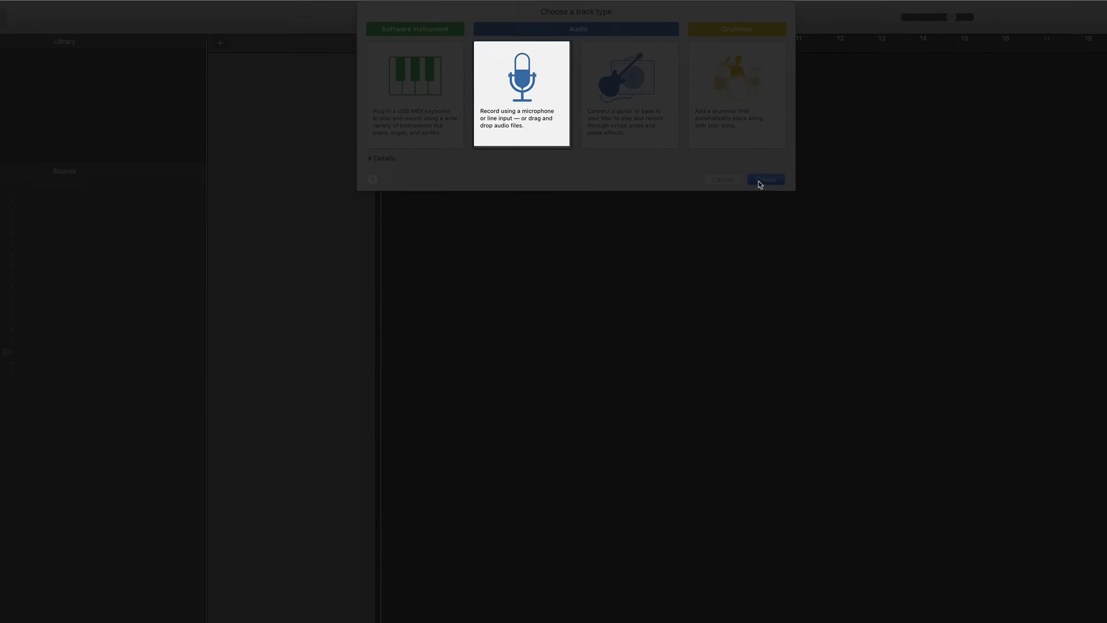
{"action": "left_click", "coordinate": [777, 185]}
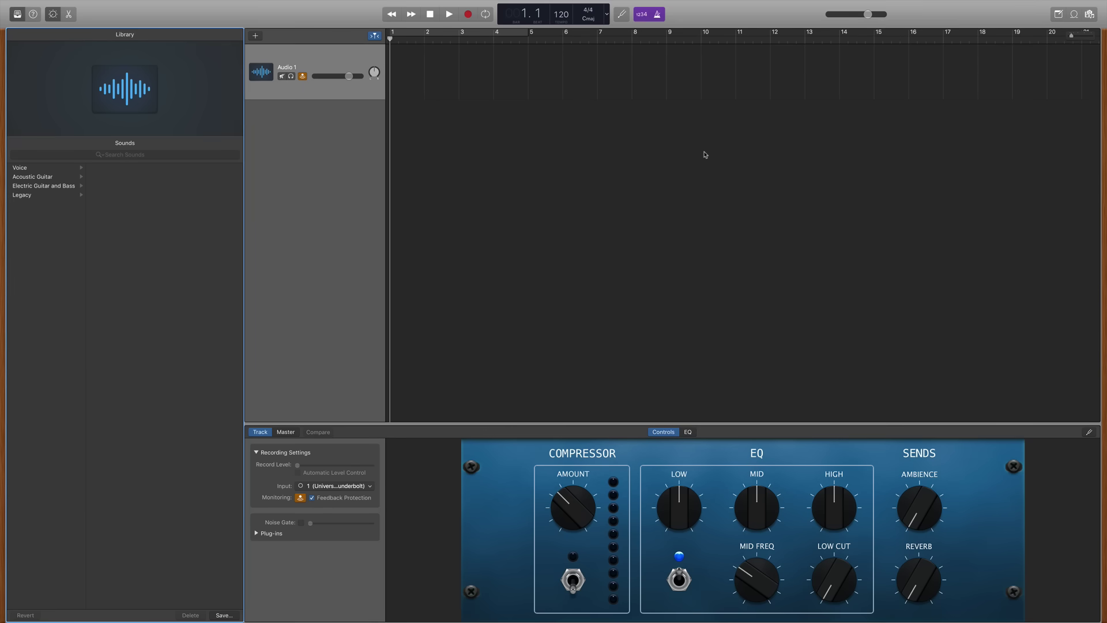
Toggle input monitoring and rename the audio track to 'Lead Vocal'
{"action": "left_click", "coordinate": [303, 77]}
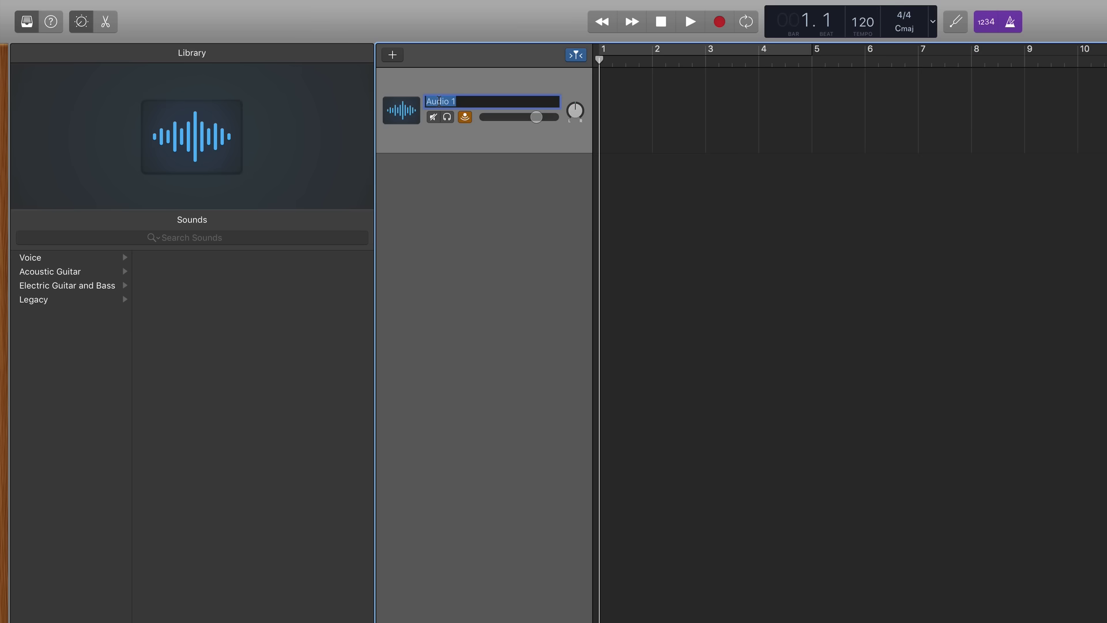
{"action": "type", "text": "Lead Vocal"}
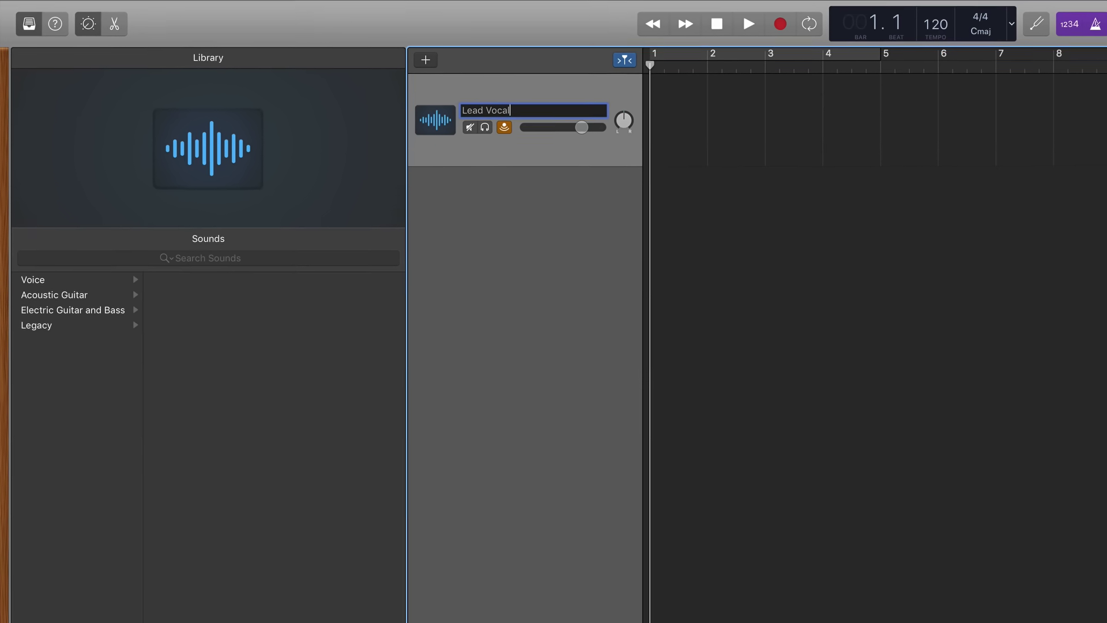
{"action": "key", "text": "Return"}
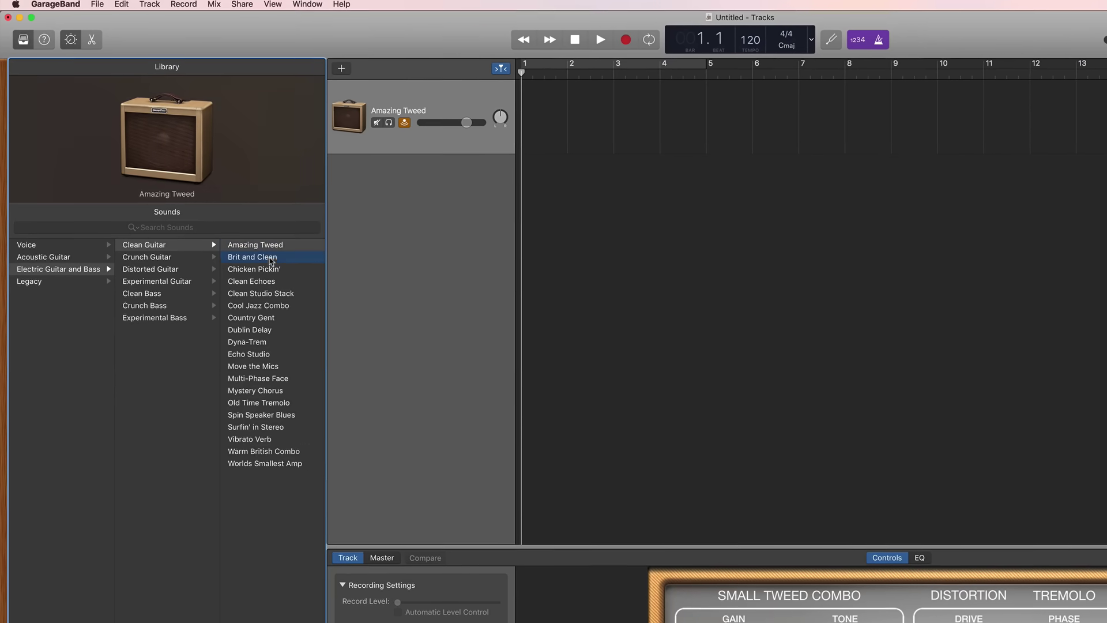
Audition clean guitar sounds from Brit and Clean through Country Gent
{"action": "left_click", "coordinate": [263, 254]}
{"action": "left_click", "coordinate": [268, 270]}
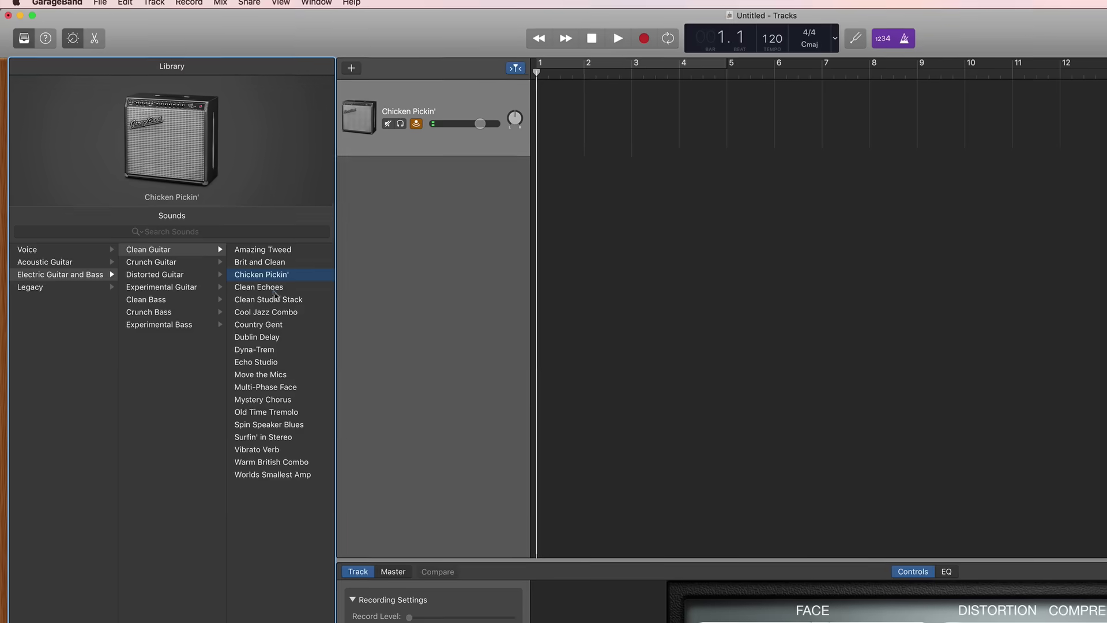
{"action": "left_click", "coordinate": [276, 289]}
{"action": "left_click", "coordinate": [271, 301]}
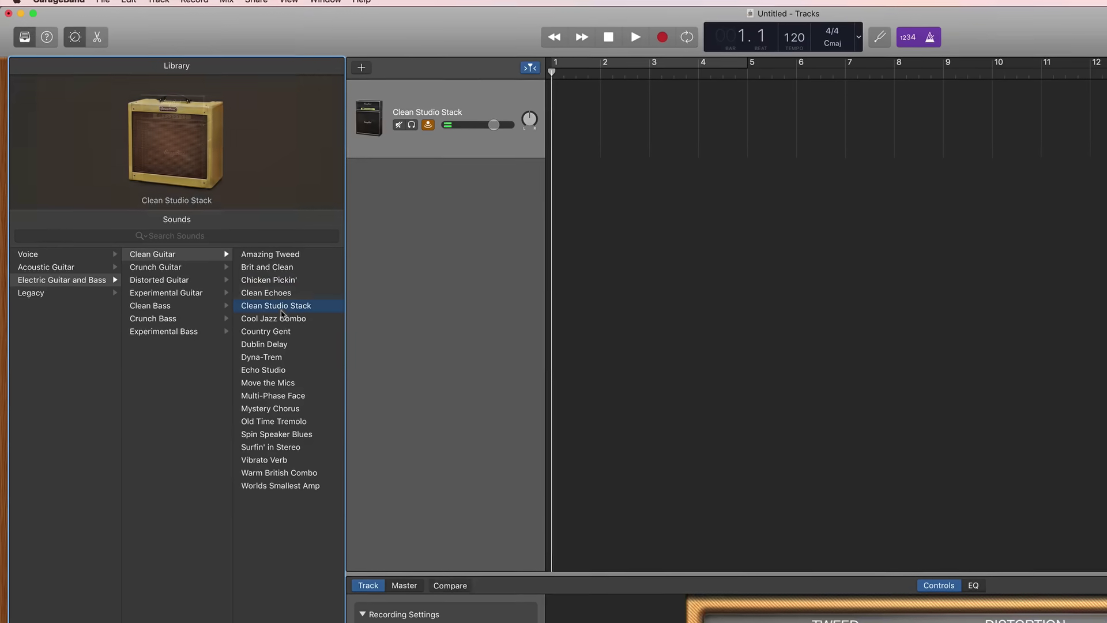
{"action": "left_click", "coordinate": [276, 318]}
{"action": "left_click", "coordinate": [283, 335]}
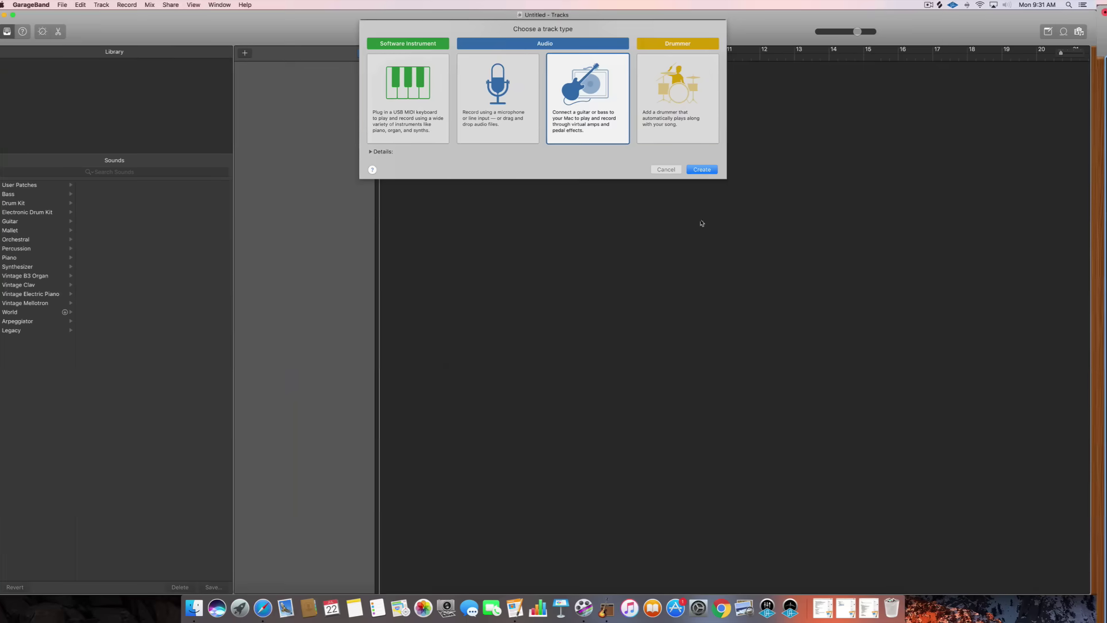
Create the guitar audio track and try clean sounds, loading Cool Jazz Combo
{"action": "left_click", "coordinate": [715, 172]}
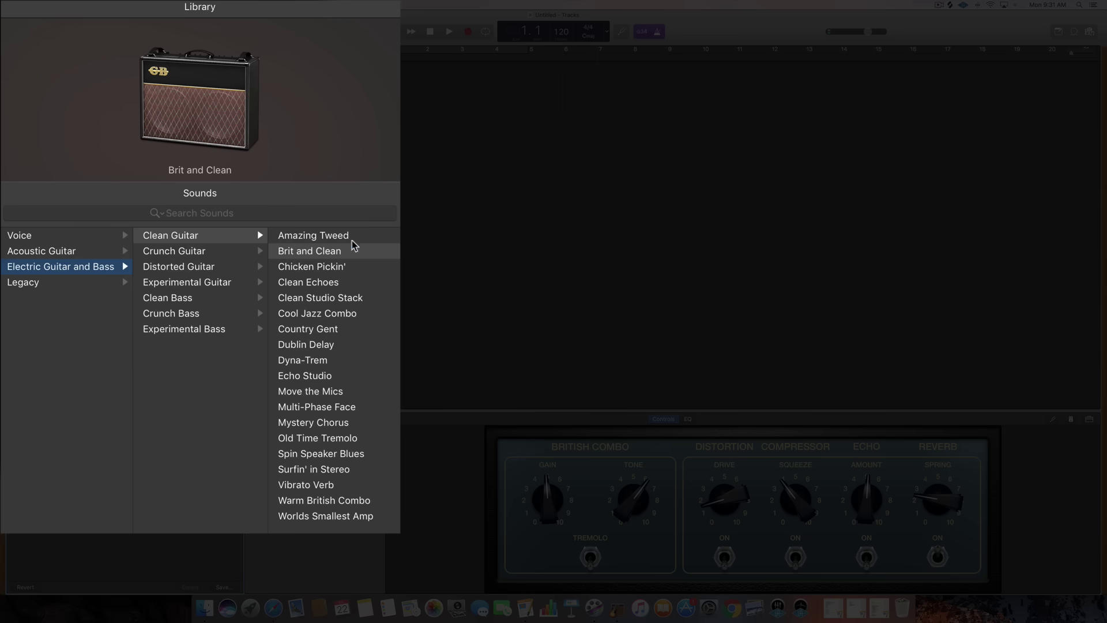
{"action": "left_click", "coordinate": [317, 267]}
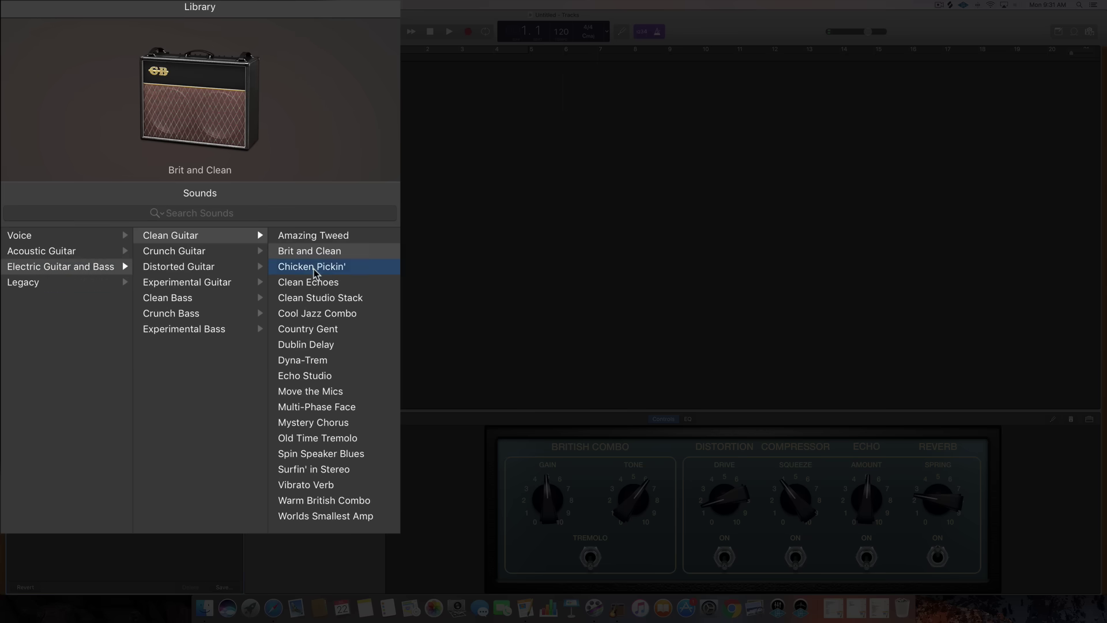
{"action": "left_click", "coordinate": [317, 283]}
{"action": "left_click", "coordinate": [317, 298]}
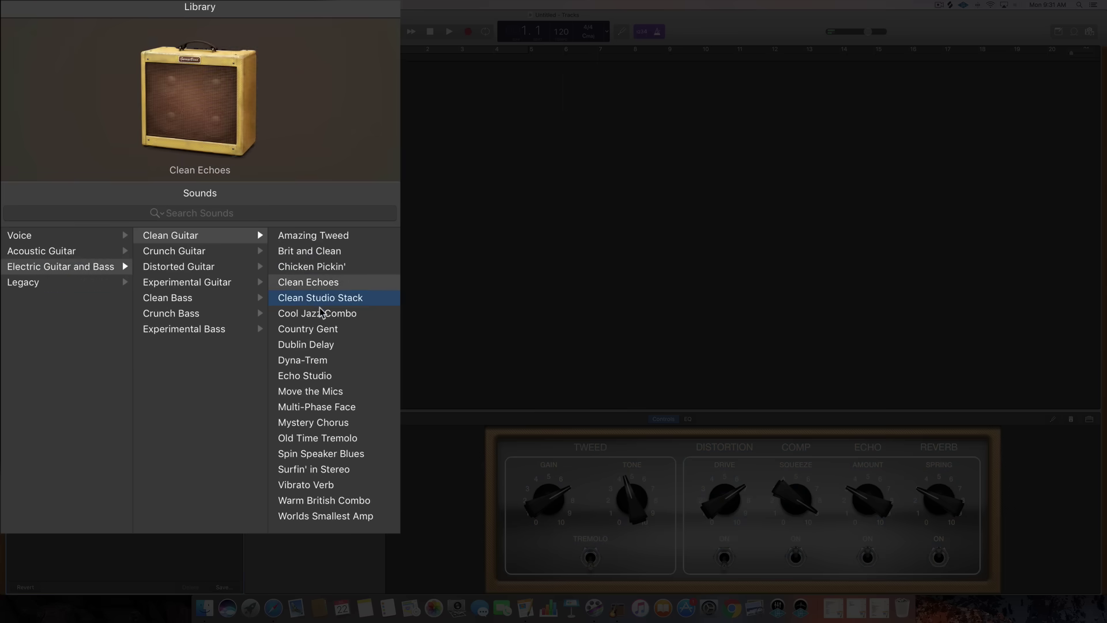
{"action": "left_click", "coordinate": [318, 314]}
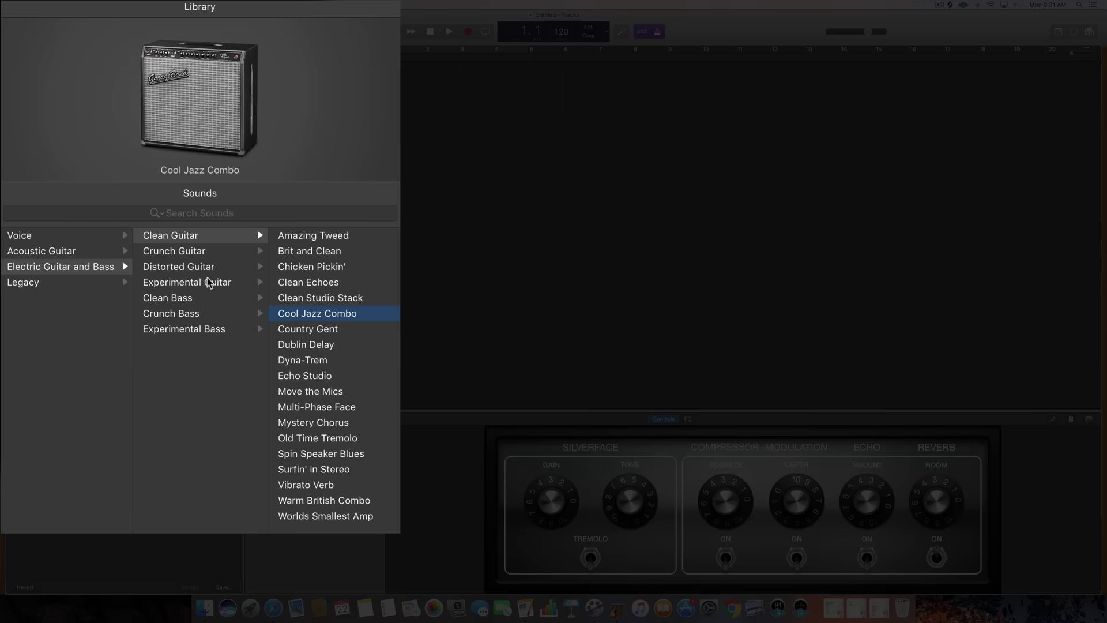
Load the Double Driven crunch sound, then the Classic Drive distorted sound
{"action": "left_click", "coordinate": [195, 252]}
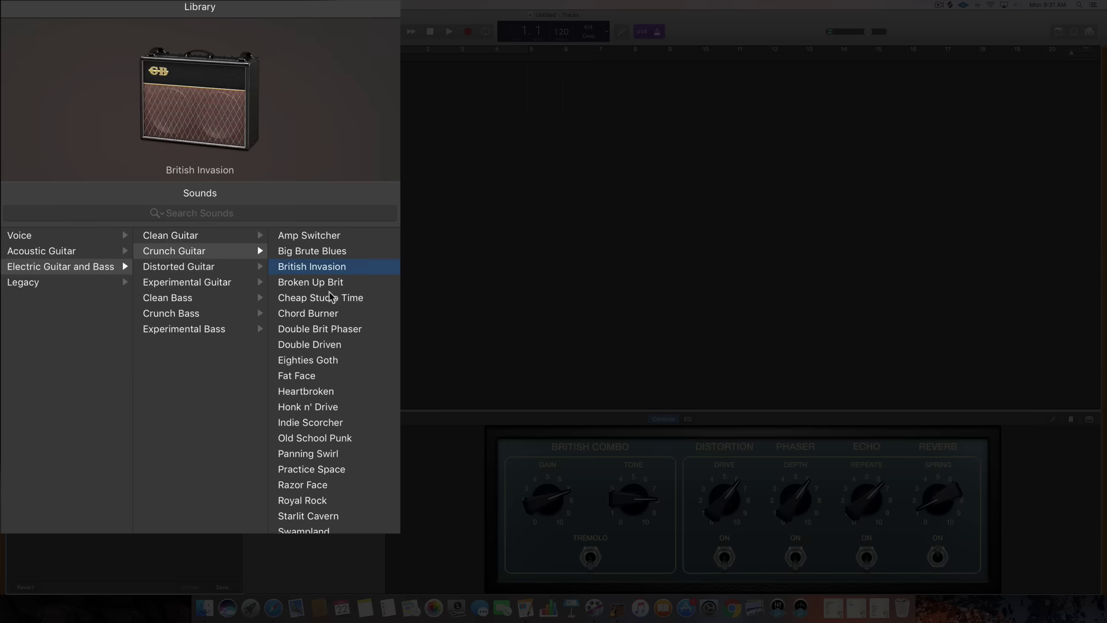
{"action": "left_click", "coordinate": [323, 345]}
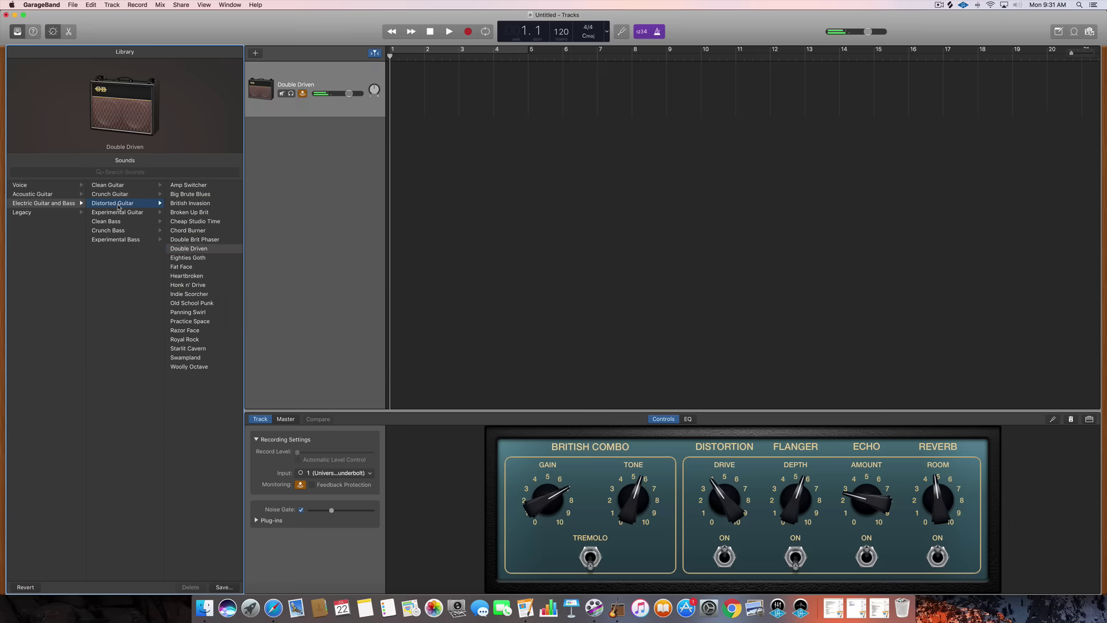
{"action": "left_click", "coordinate": [119, 206]}
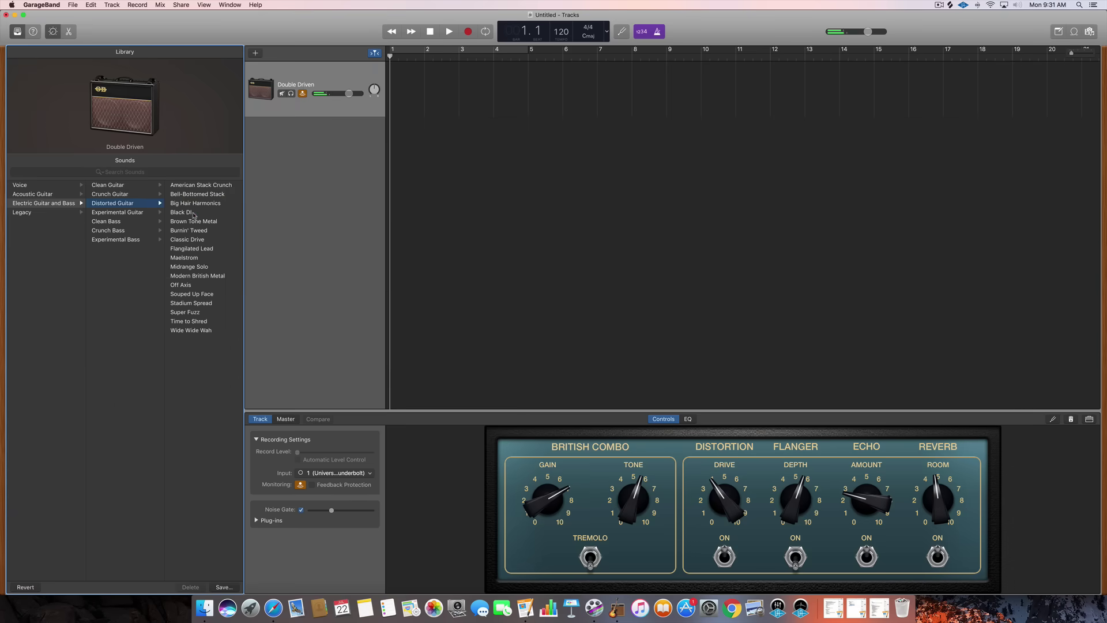
{"action": "left_click", "coordinate": [194, 241]}
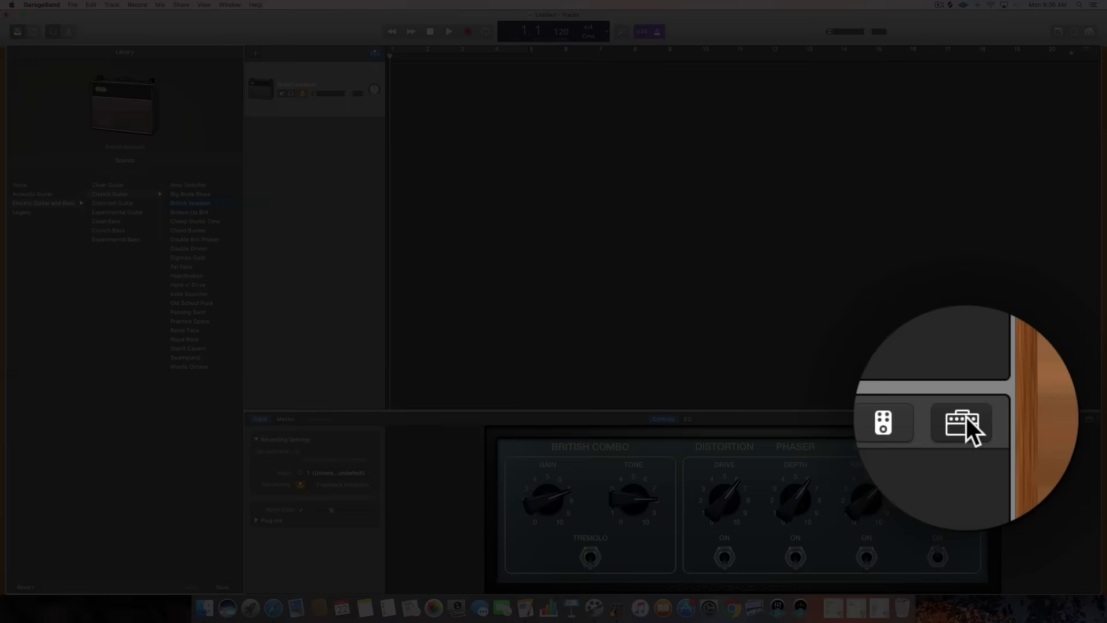
Set the amp to Sunshine Stack with a British Amp head and Stadium 4x12 cabinet
{"action": "left_click", "coordinate": [966, 417]}
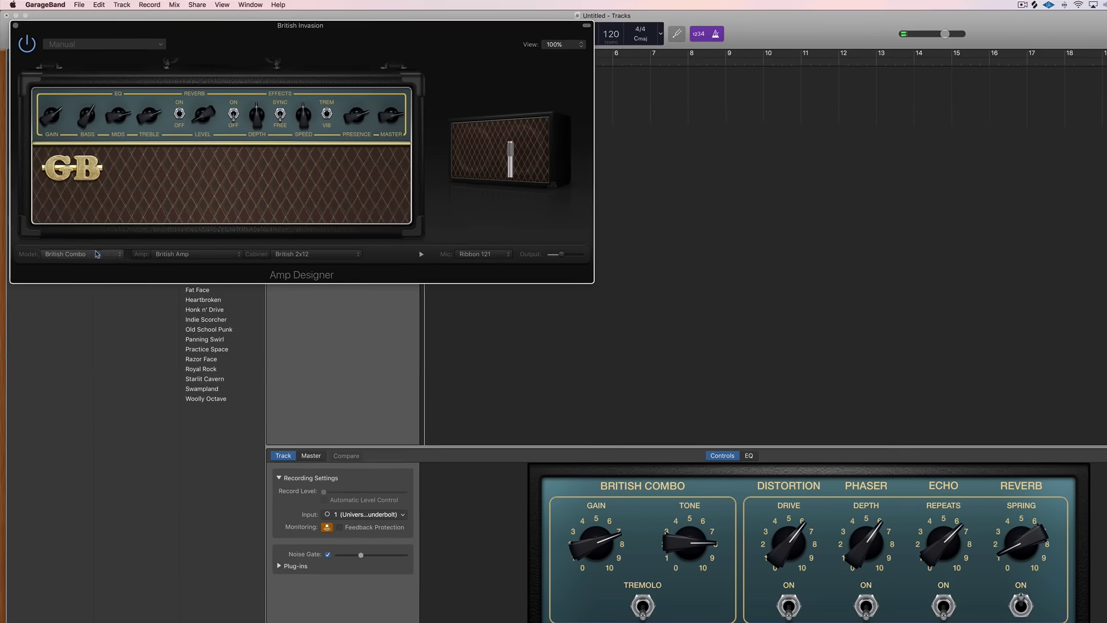
{"action": "left_click", "coordinate": [97, 254]}
{"action": "left_click", "coordinate": [92, 280]}
{"action": "left_click", "coordinate": [190, 254]}
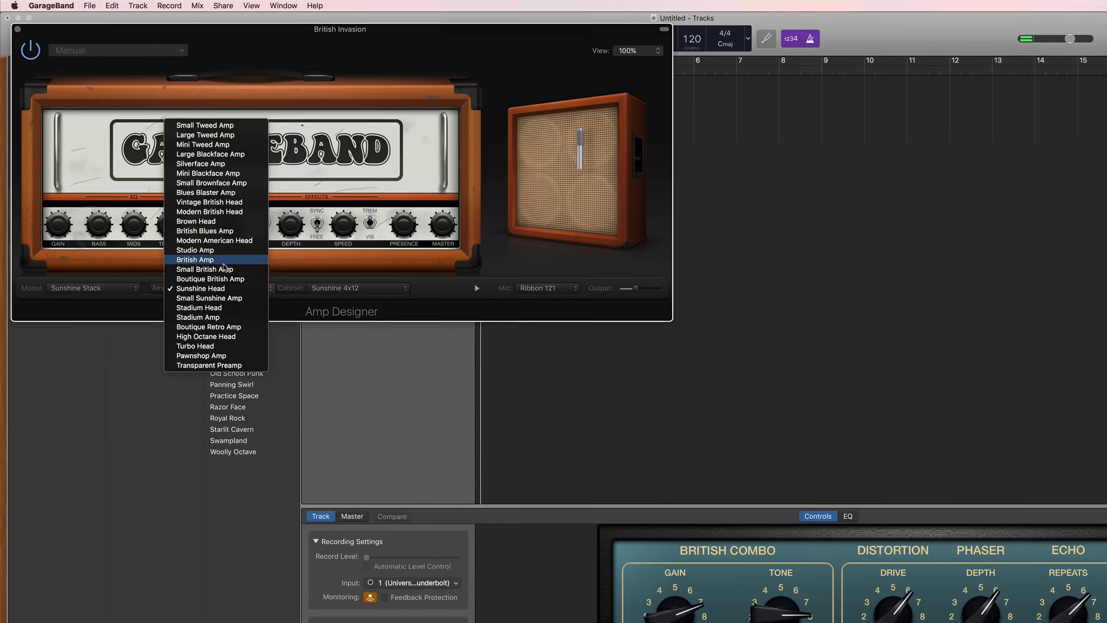
{"action": "left_click", "coordinate": [224, 262]}
{"action": "left_click", "coordinate": [358, 288]}
{"action": "left_click", "coordinate": [346, 298]}
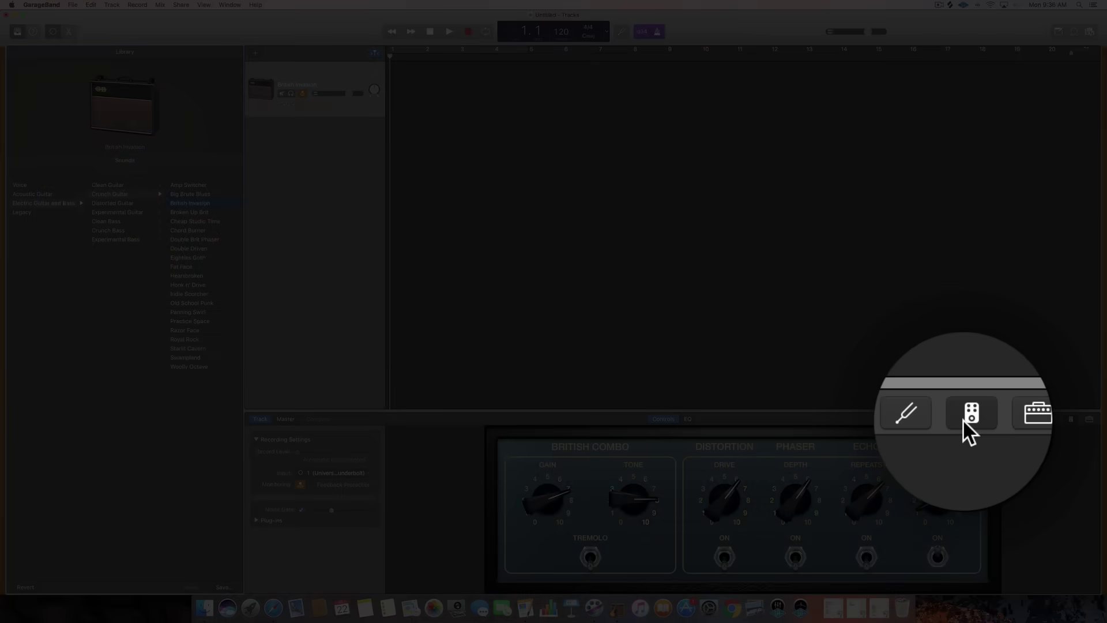
Add the RAWK! distortion pedal to the pedalboard after Roto Phase
{"action": "left_click", "coordinate": [965, 421]}
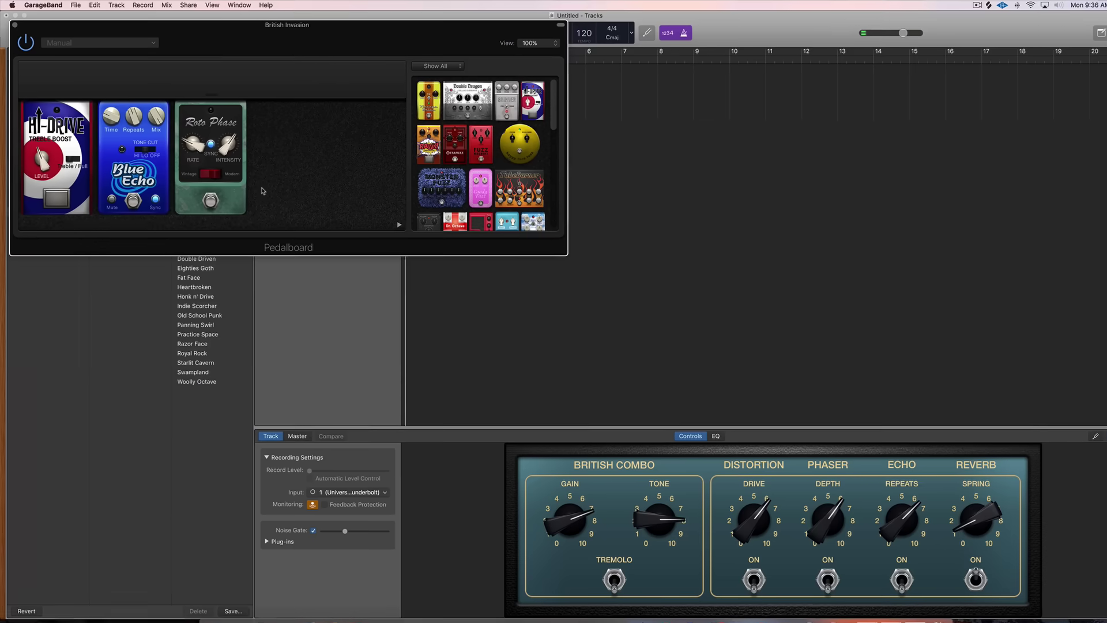
{"action": "left_click_drag", "start_coordinate": [429, 144], "coordinate": [316, 165]}
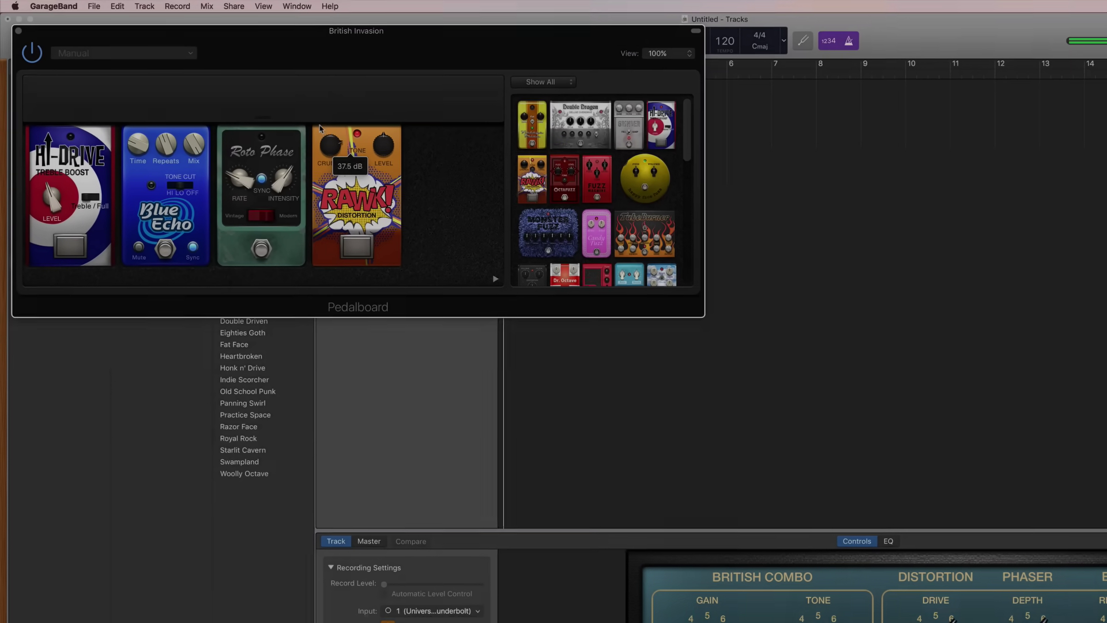
{"action": "mouse_move", "coordinate": [294, 141]}
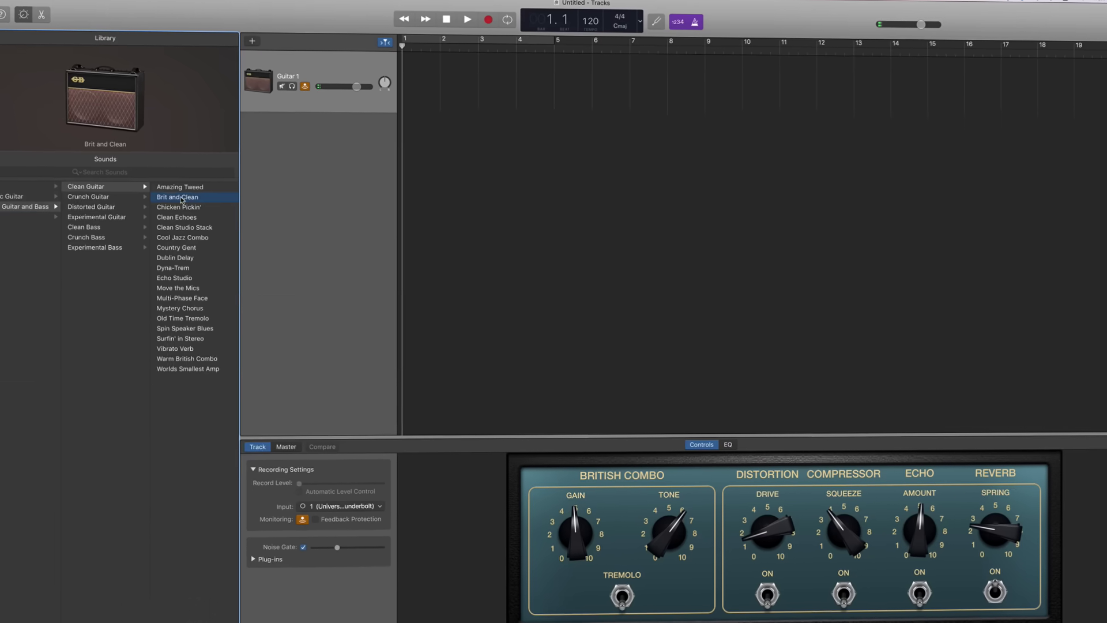
Audition Chicken Pickin', Clean Echoes, Clean Studio Stack and Cool Jazz Combo sounds, then show the tuner
{"action": "left_click", "coordinate": [180, 207]}
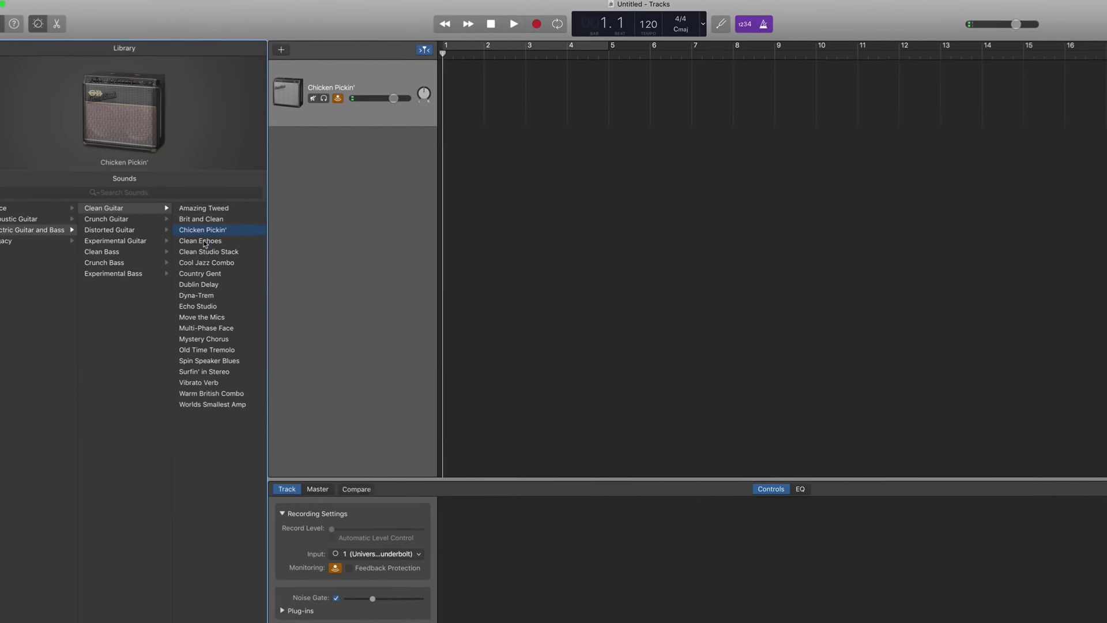
{"action": "left_click", "coordinate": [204, 242]}
{"action": "left_click", "coordinate": [207, 252]}
{"action": "left_click", "coordinate": [207, 263]}
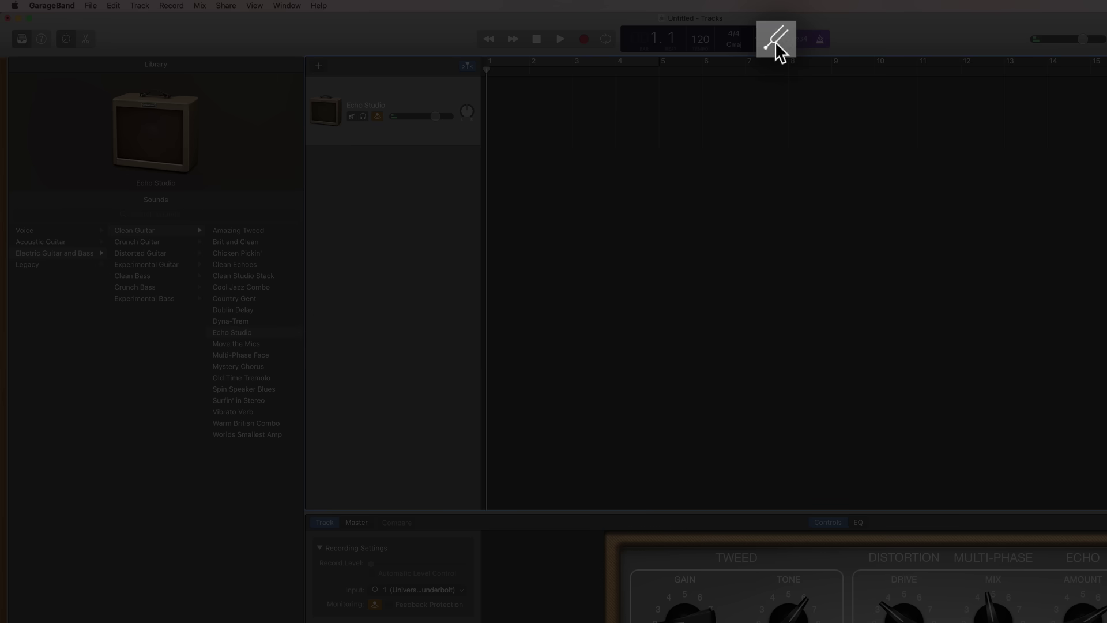
{"action": "left_click", "coordinate": [776, 39]}
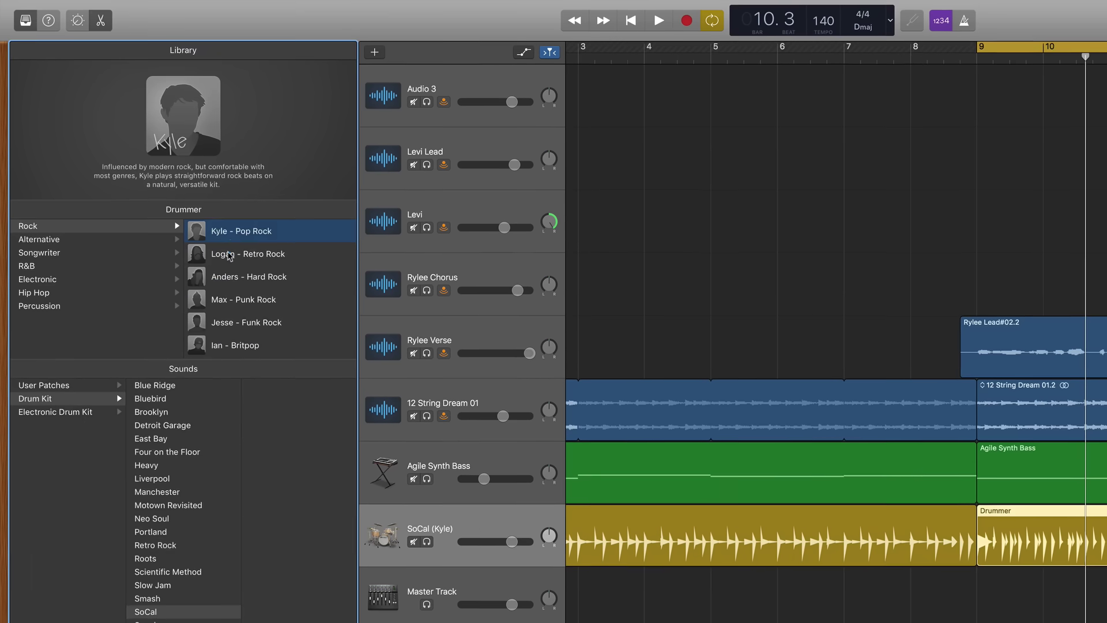
Try Rock, Alternative and Songwriter drummers: Logan, Anders, Nikki, Zak, Darcy and Mason
{"action": "left_click", "coordinate": [229, 254]}
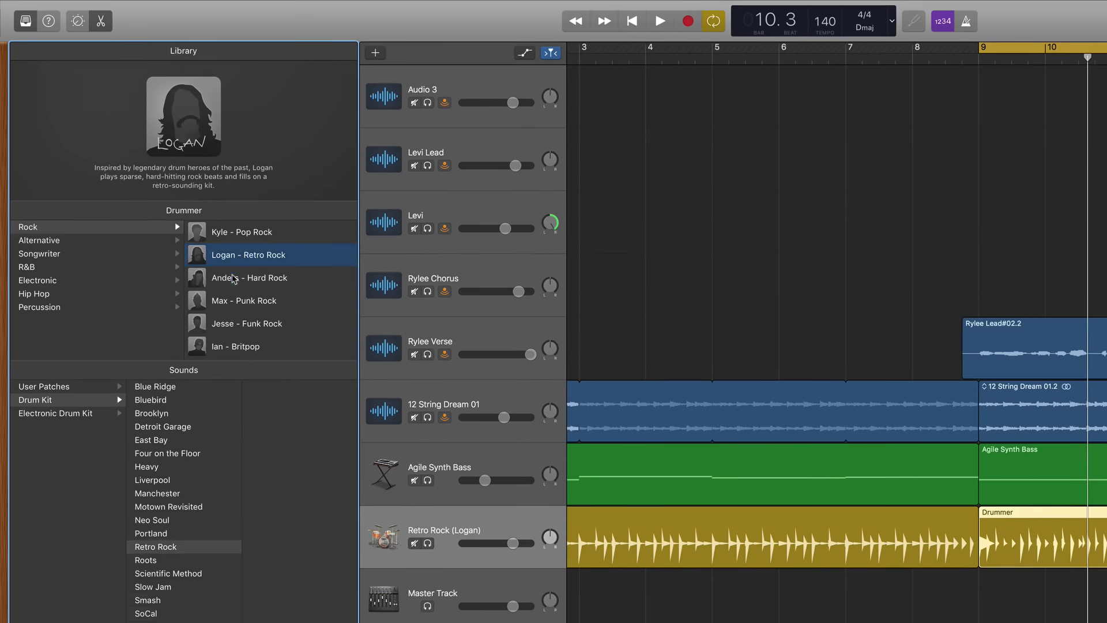
{"action": "left_click", "coordinate": [242, 276]}
{"action": "left_click", "coordinate": [58, 239]}
{"action": "left_click", "coordinate": [260, 259]}
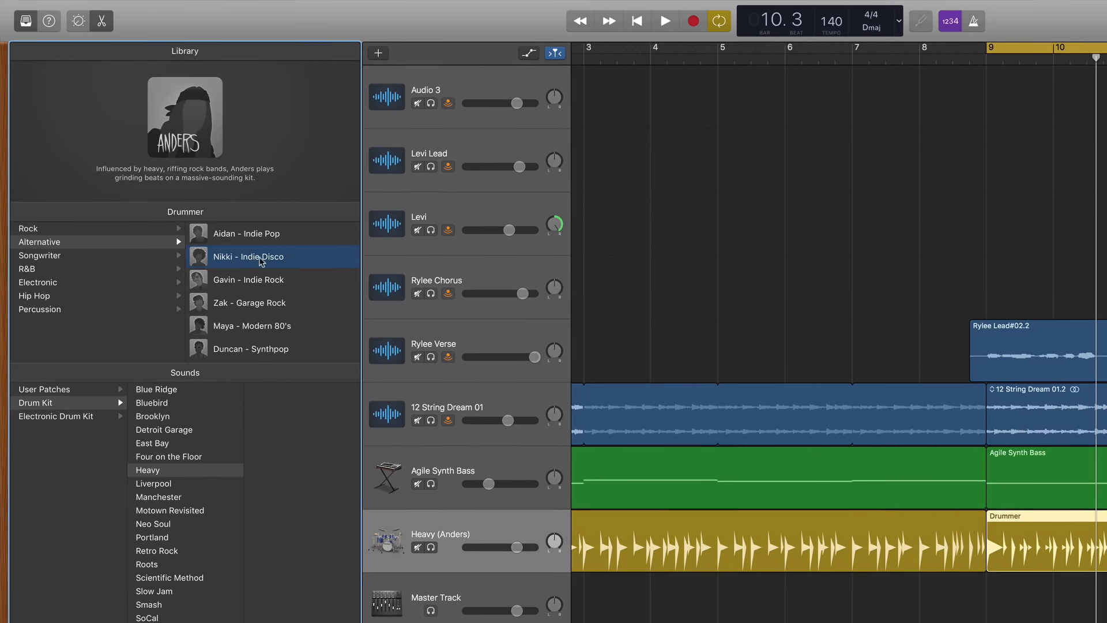
{"action": "left_click", "coordinate": [254, 303]}
{"action": "left_click", "coordinate": [64, 257]}
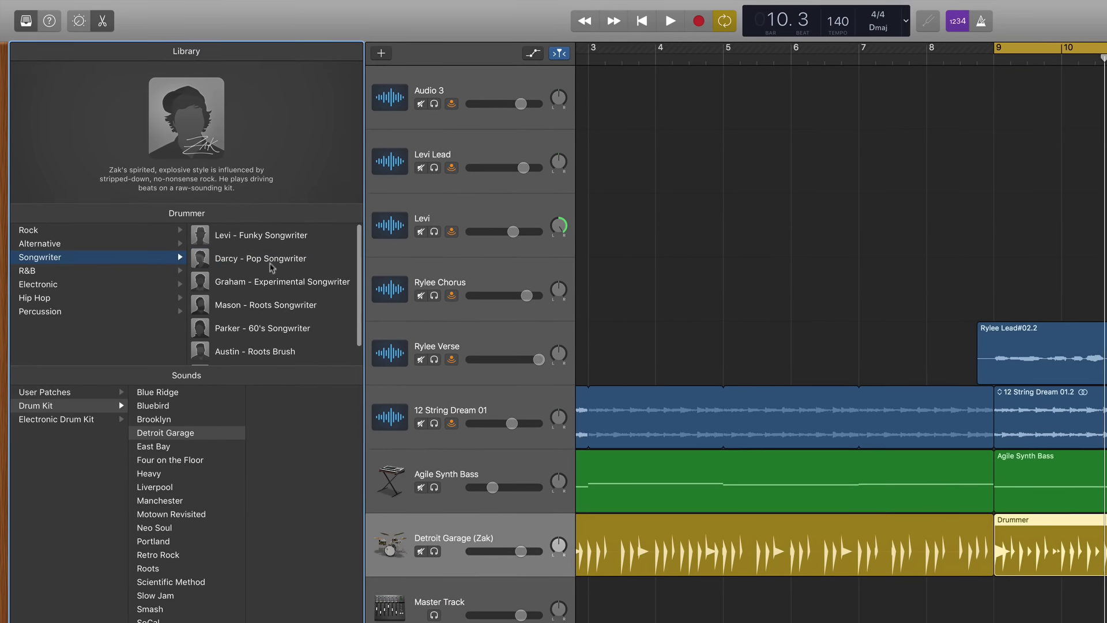
{"action": "left_click", "coordinate": [258, 259]}
{"action": "left_click", "coordinate": [264, 303]}
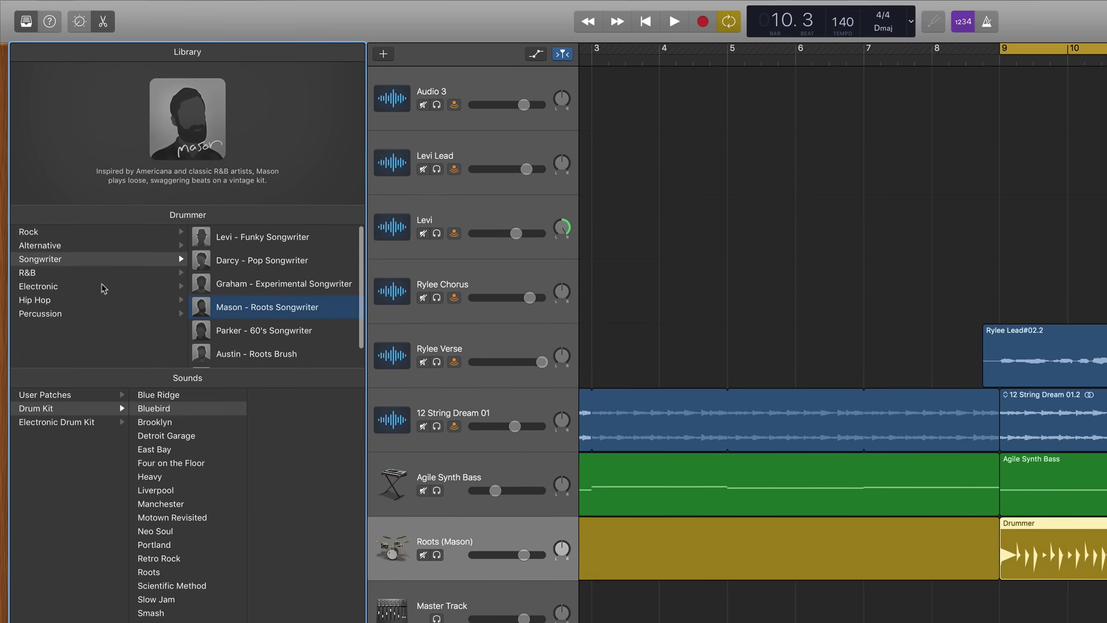
Try R&B, Electronic, Hip Hop and Percussion drummers, ending on Quincy - Pop Percussion
{"action": "left_click", "coordinate": [115, 272]}
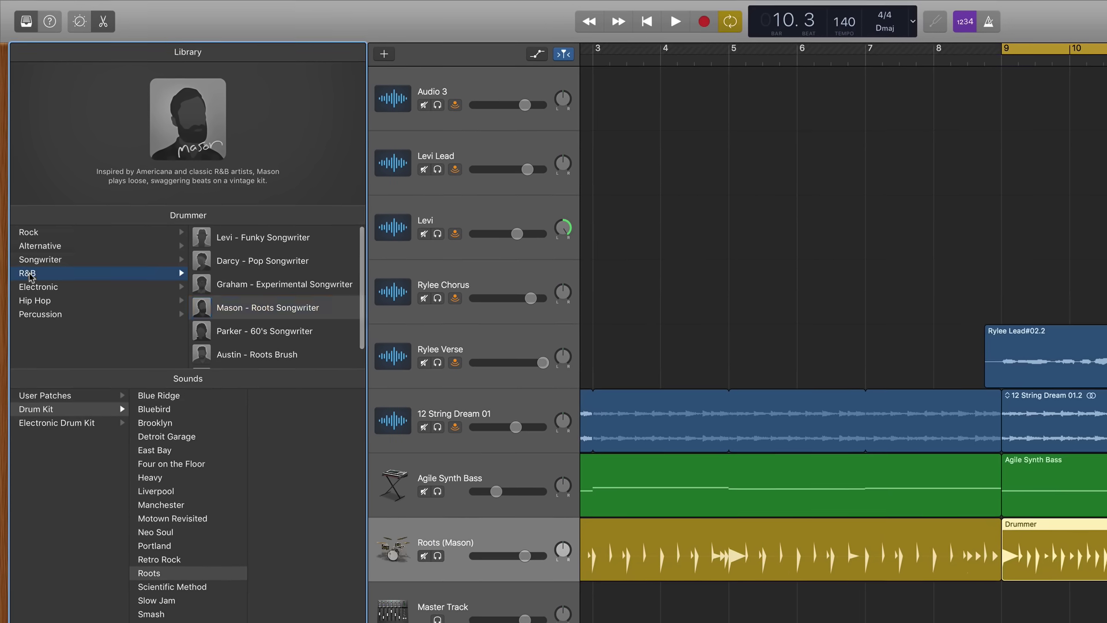
{"action": "left_click", "coordinate": [164, 287]}
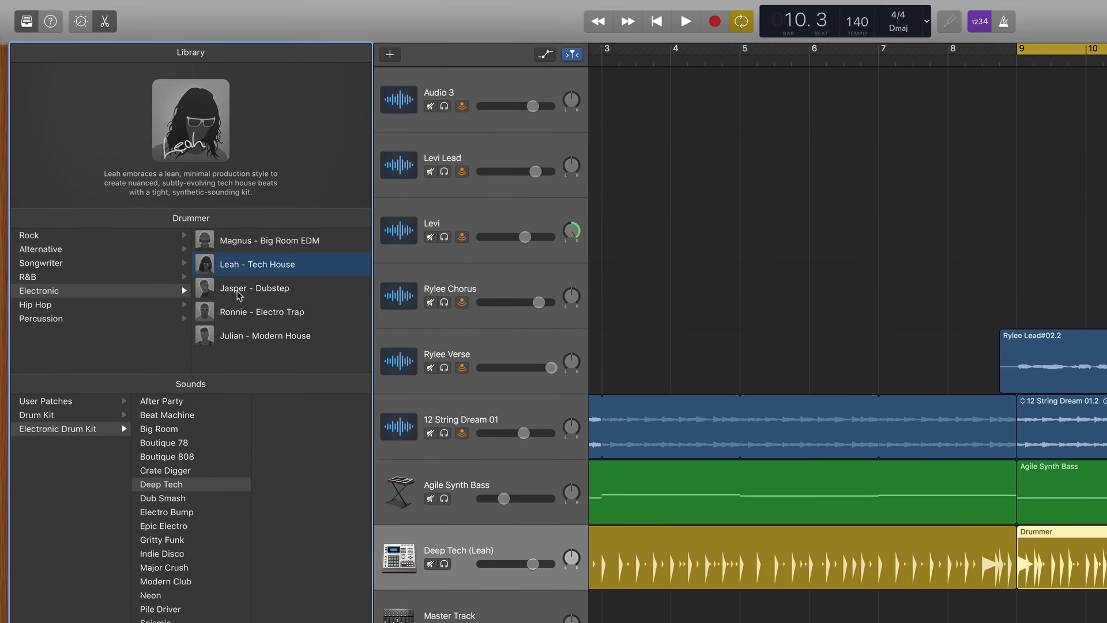
{"action": "left_click", "coordinate": [234, 291]}
{"action": "left_click", "coordinate": [89, 307]}
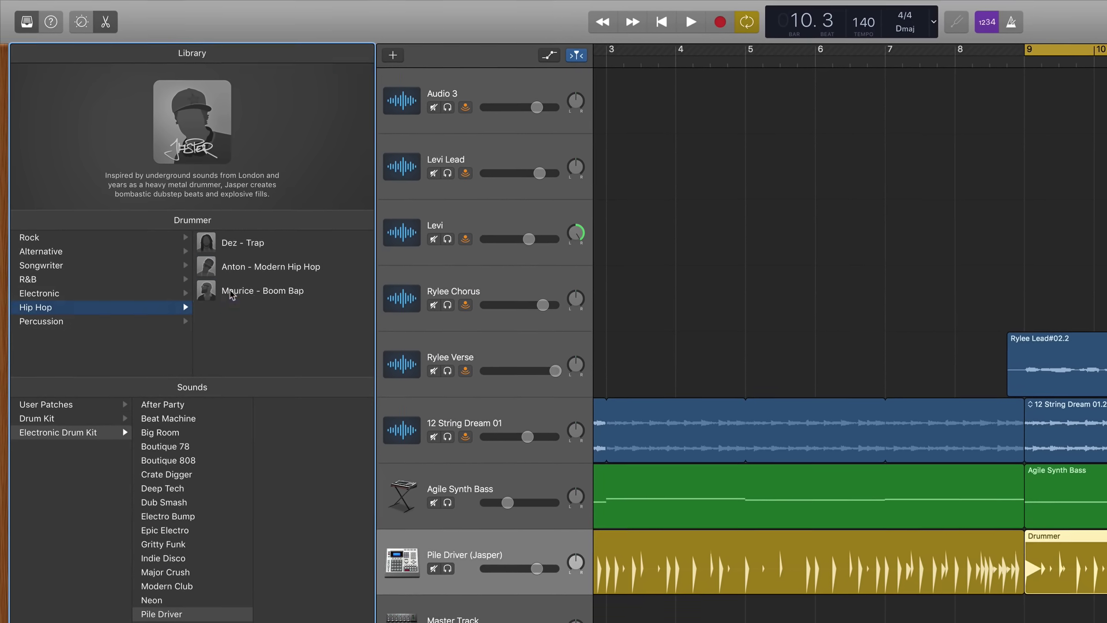
{"action": "left_click", "coordinate": [86, 326]}
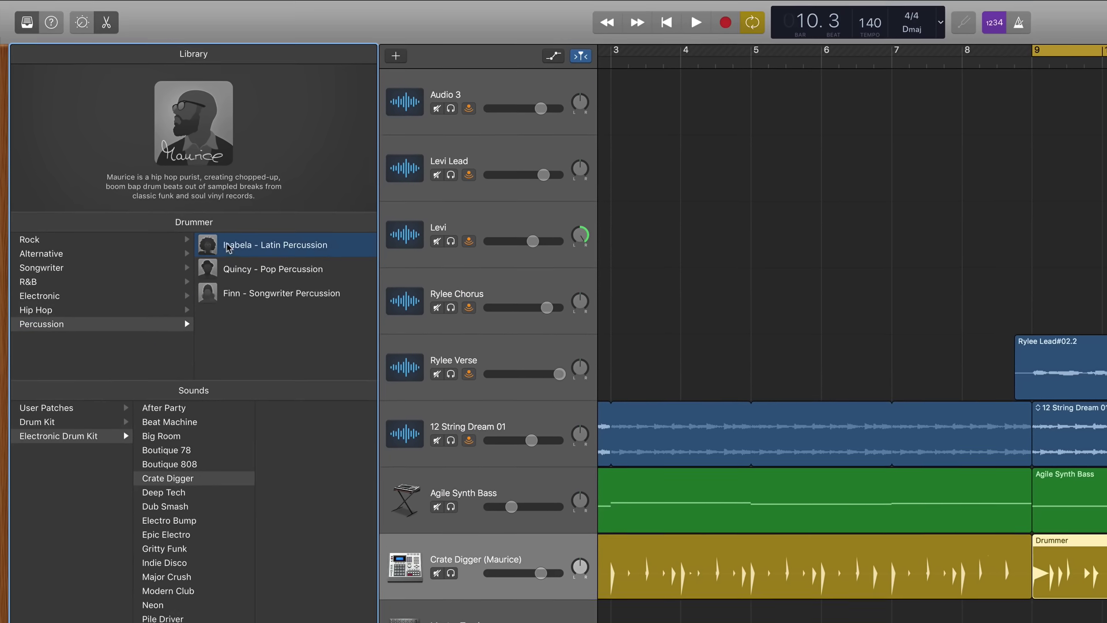
{"action": "left_click", "coordinate": [238, 273]}
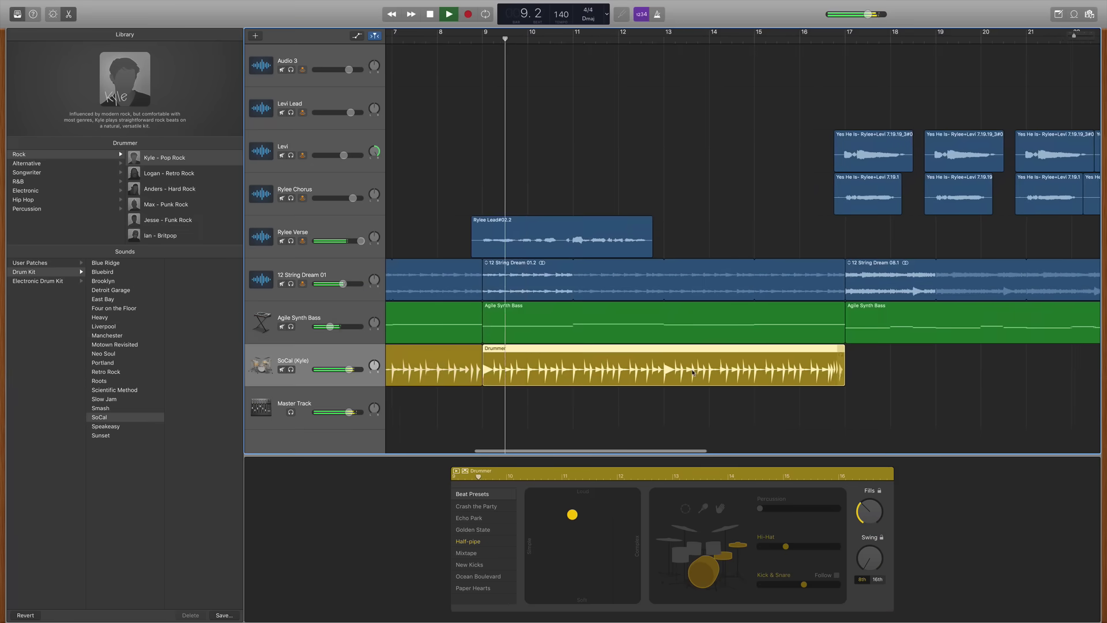
Start playback and choose the Half-pipe beat preset for Kyle's drummer region
{"action": "scroll", "coordinate": [692, 372], "scroll_direction": "left", "scroll_amount": 2}
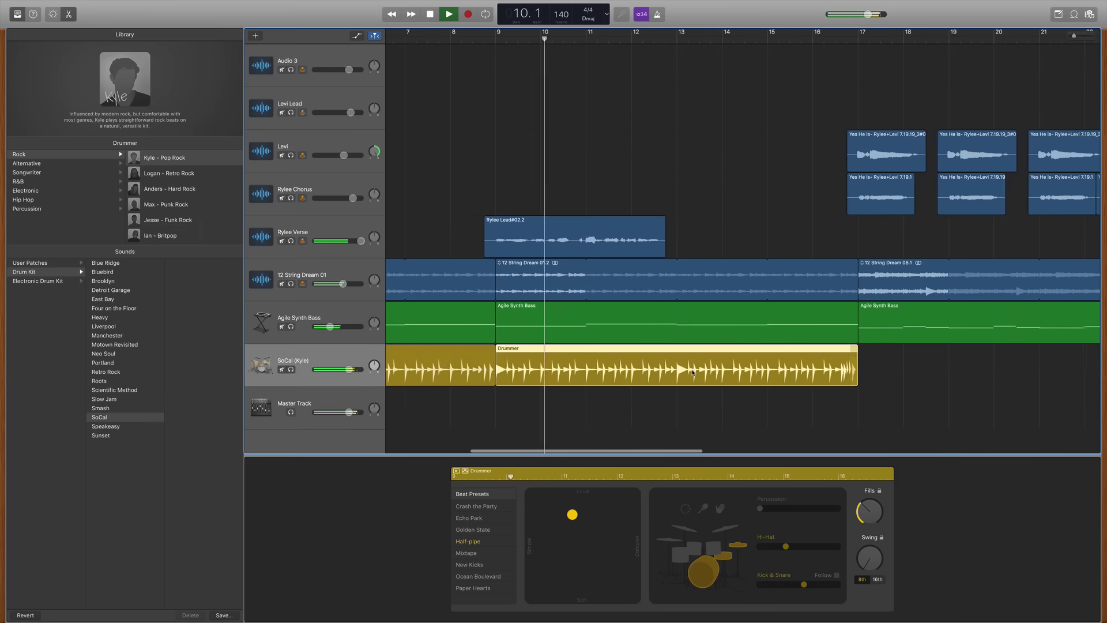
{"action": "scroll", "coordinate": [693, 372], "scroll_direction": "left", "scroll_amount": 2}
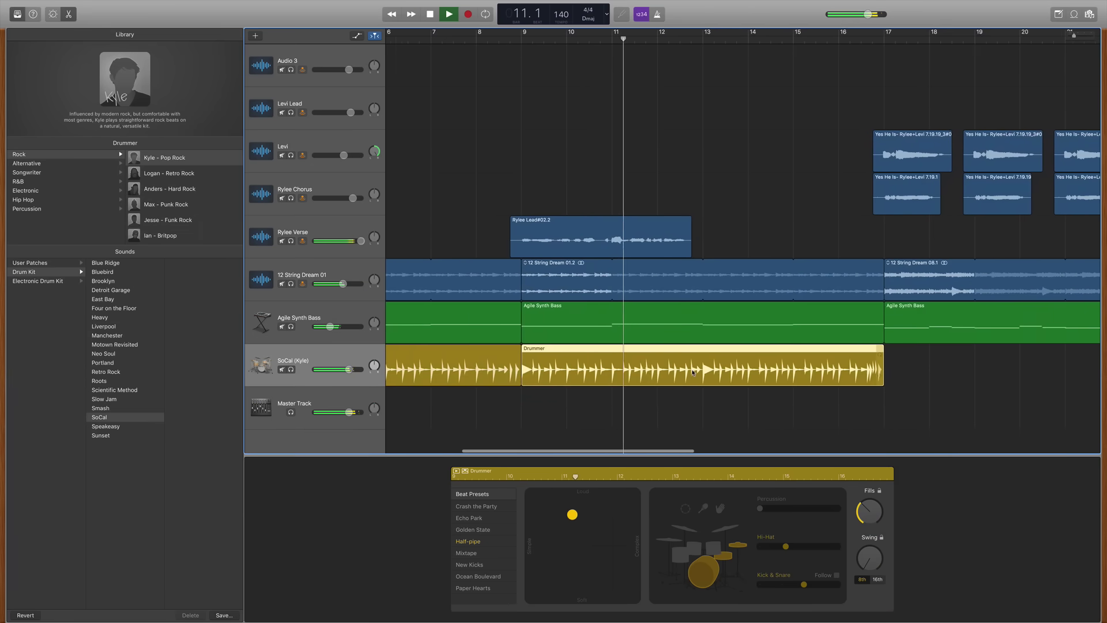
{"action": "scroll", "coordinate": [692, 372], "scroll_direction": "left", "scroll_amount": 2}
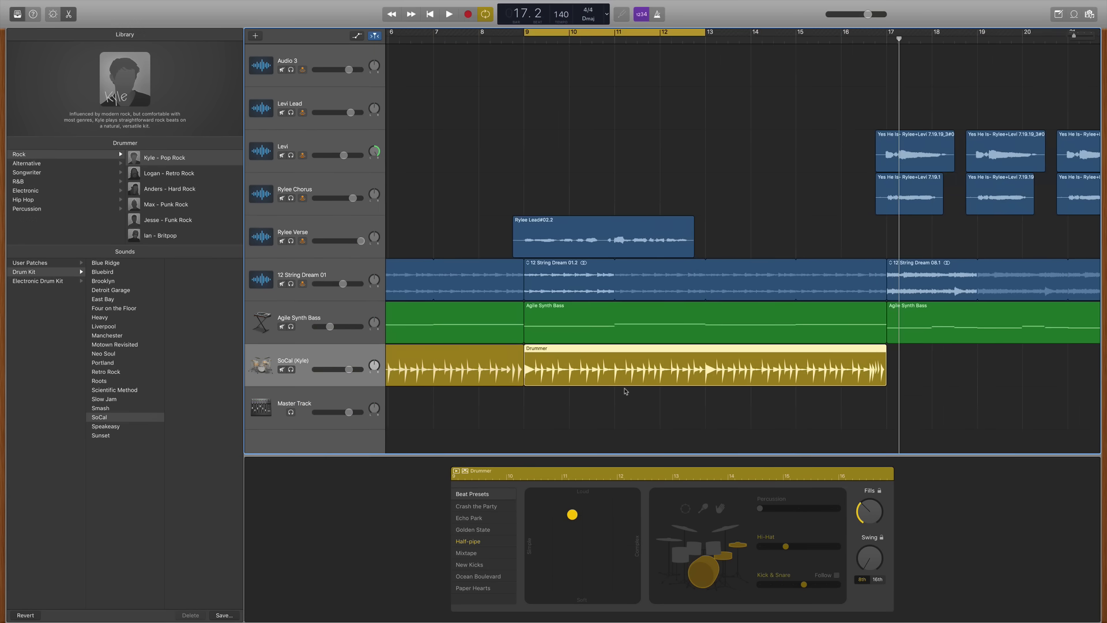
{"action": "key", "text": "space"}
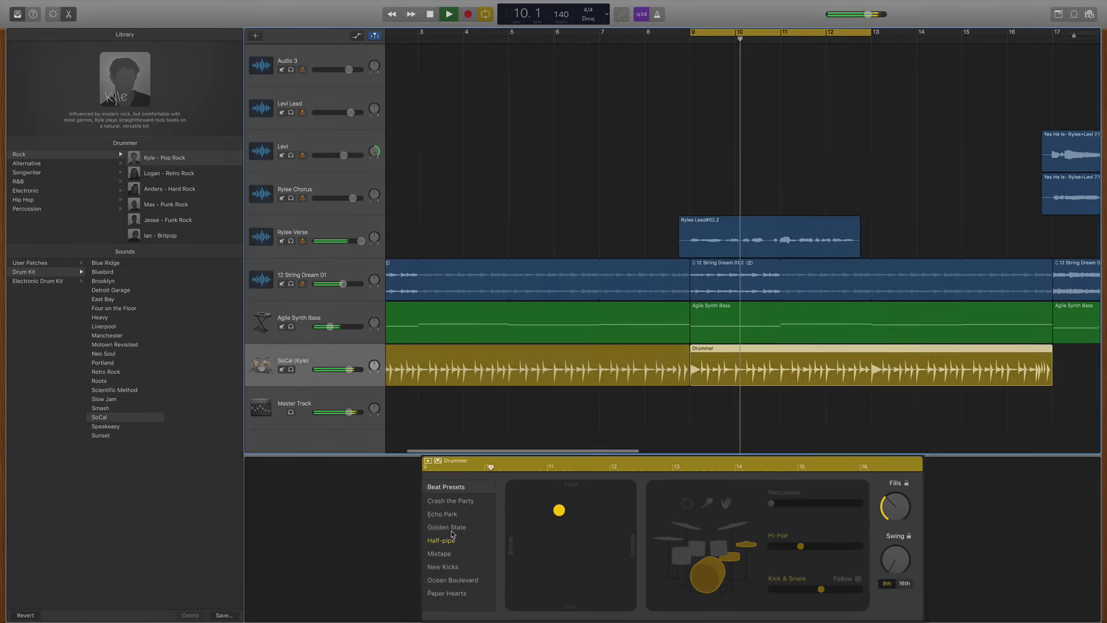
{"action": "left_click", "coordinate": [450, 500]}
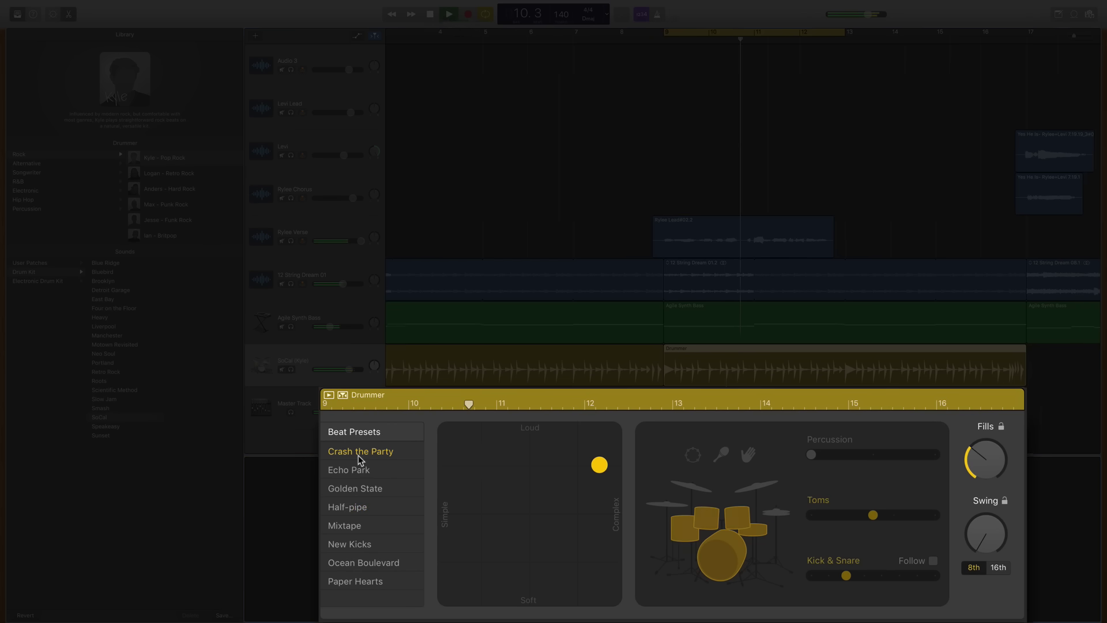
{"action": "left_click", "coordinate": [351, 509]}
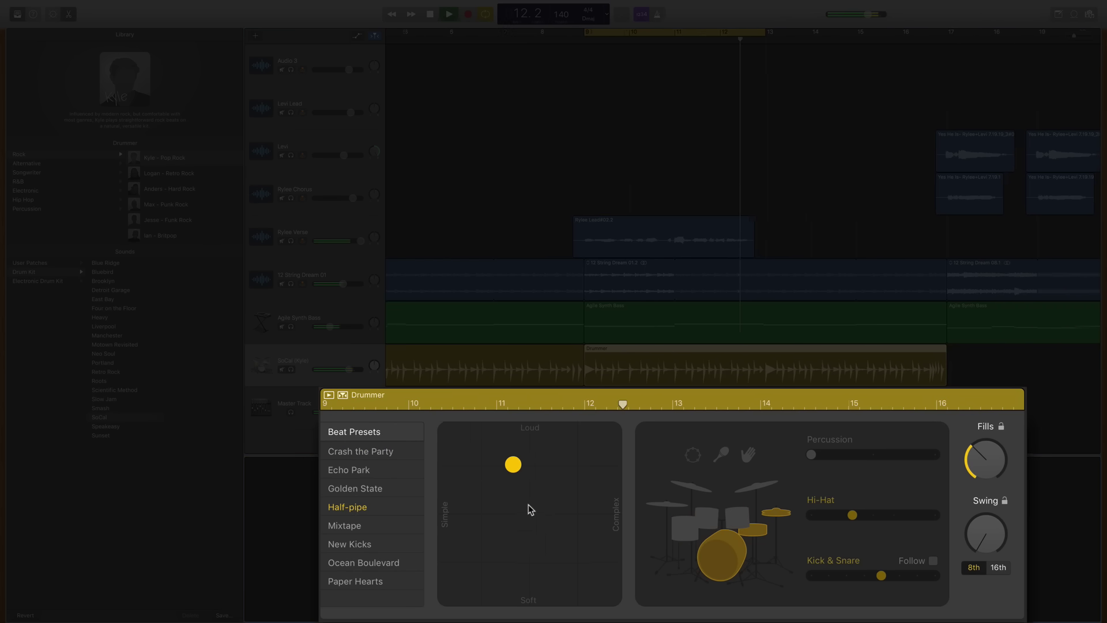
Push the beat toward Loud on the XY pad and turn the Fills knob down
{"action": "left_click_drag", "start_coordinate": [514, 466], "coordinate": [518, 457]}
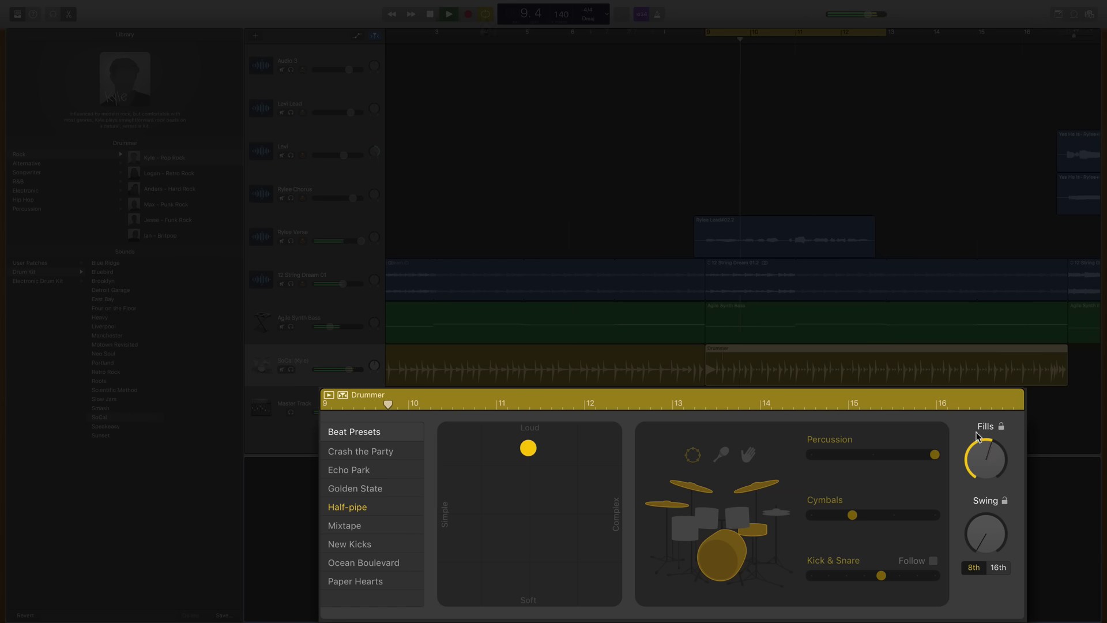
{"action": "left_click_drag", "start_coordinate": [984, 474], "coordinate": [984, 487]}
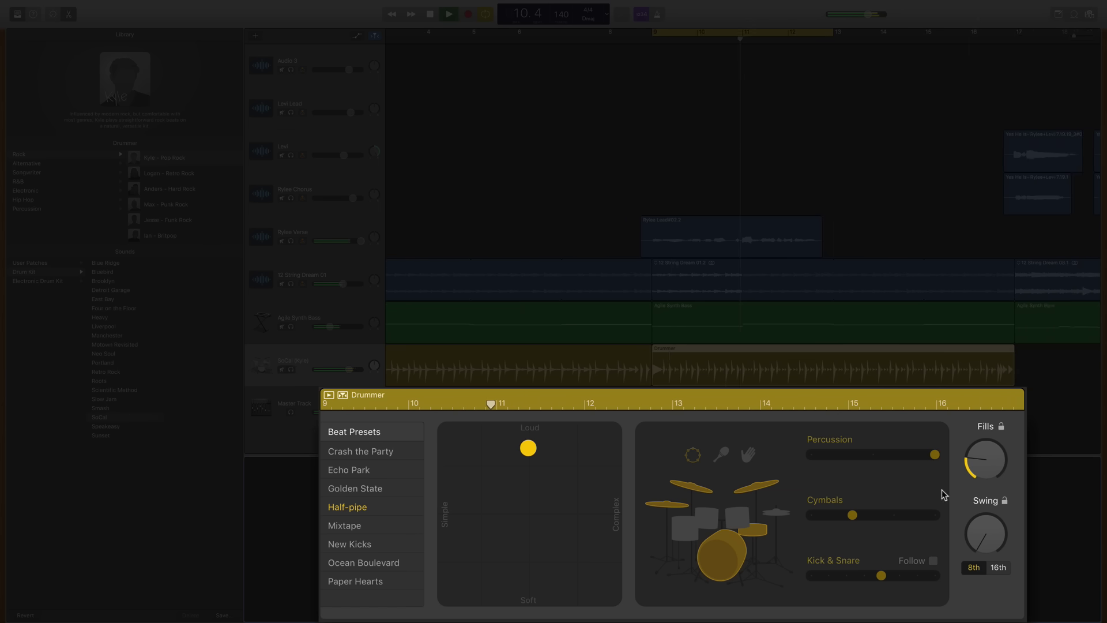
{"action": "mouse_move", "coordinate": [778, 513]}
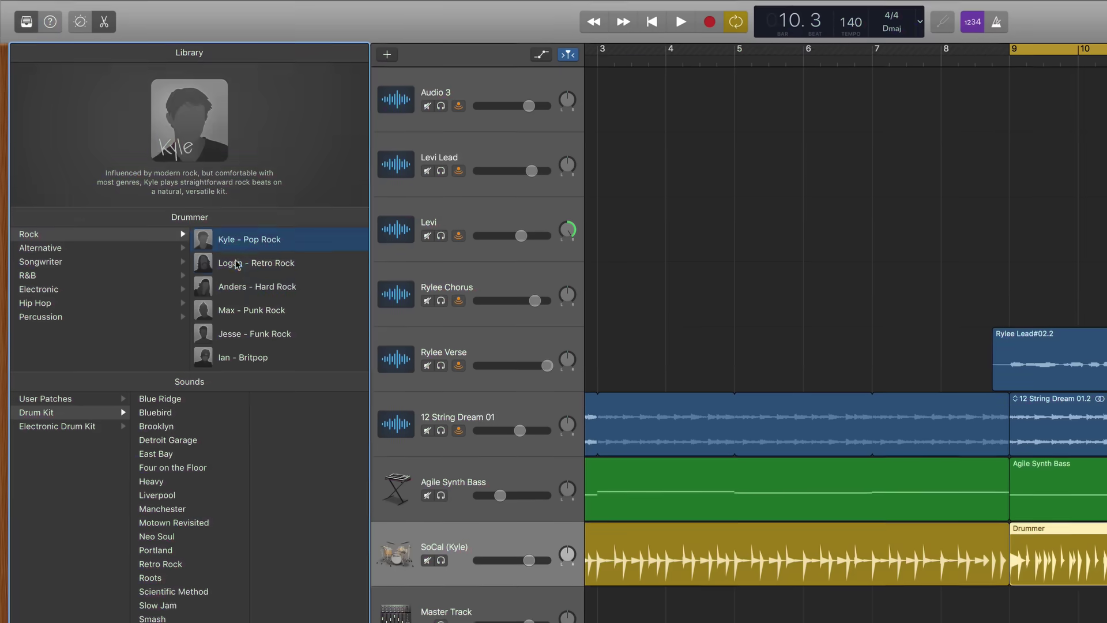
Try the Rock and Alternative drummers: Logan, Anders, Nikki and Zak
{"action": "left_click", "coordinate": [236, 264]}
{"action": "left_click", "coordinate": [256, 286]}
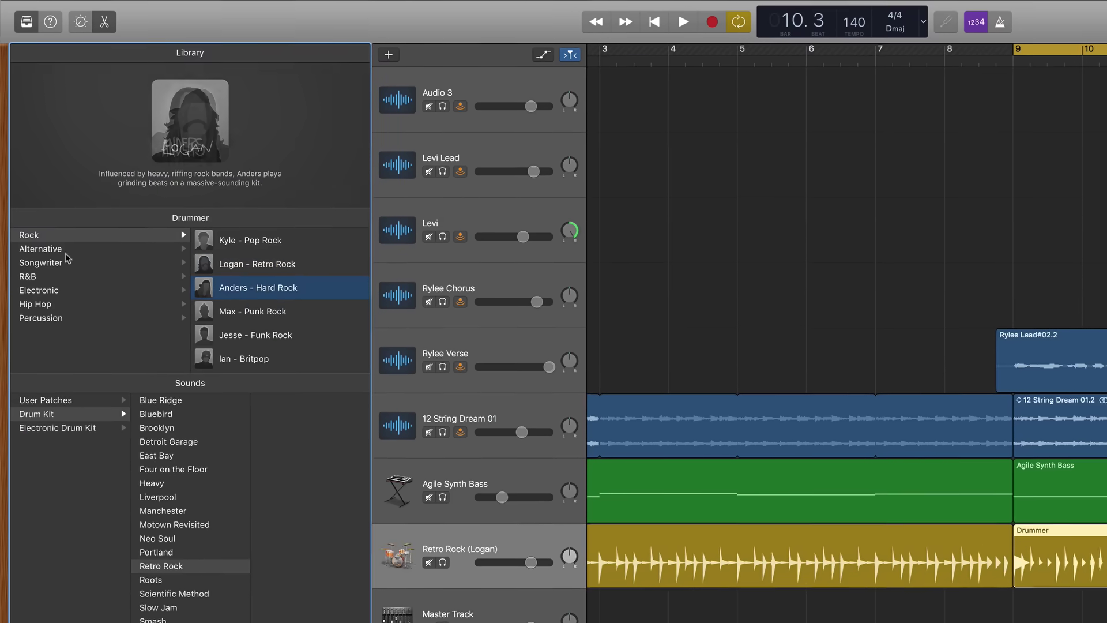
{"action": "left_click", "coordinate": [41, 248]}
{"action": "left_click", "coordinate": [257, 265]}
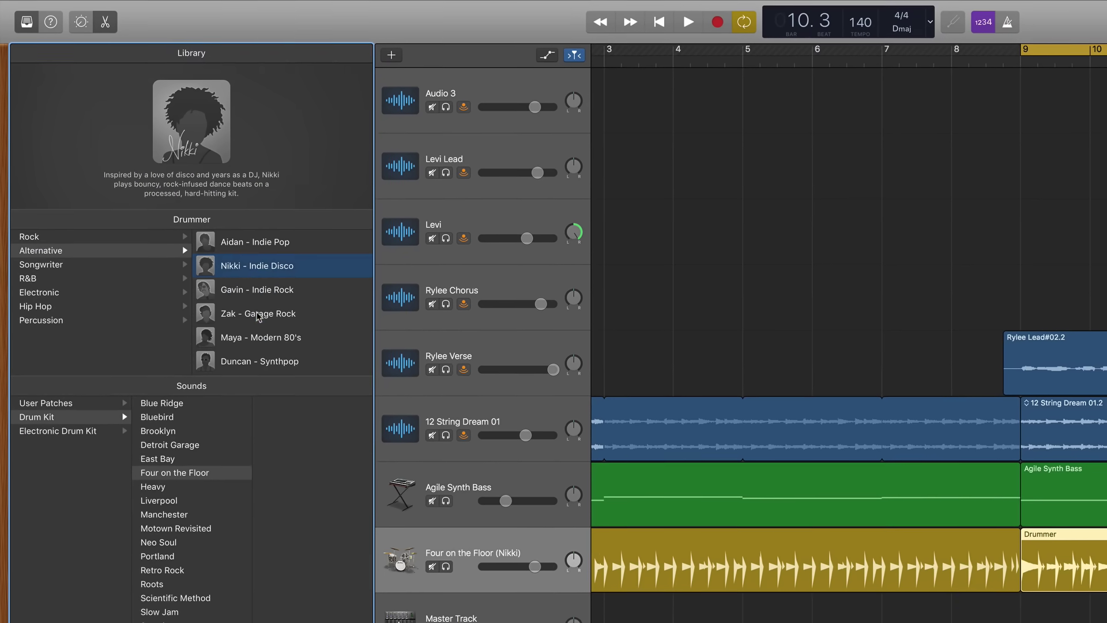
{"action": "left_click", "coordinate": [243, 313]}
Try Songwriter, R&B and Electronic drummers: Darcy, Mason, Benny and Leah - Tech House
{"action": "left_click", "coordinate": [67, 267]}
{"action": "left_click", "coordinate": [265, 266]}
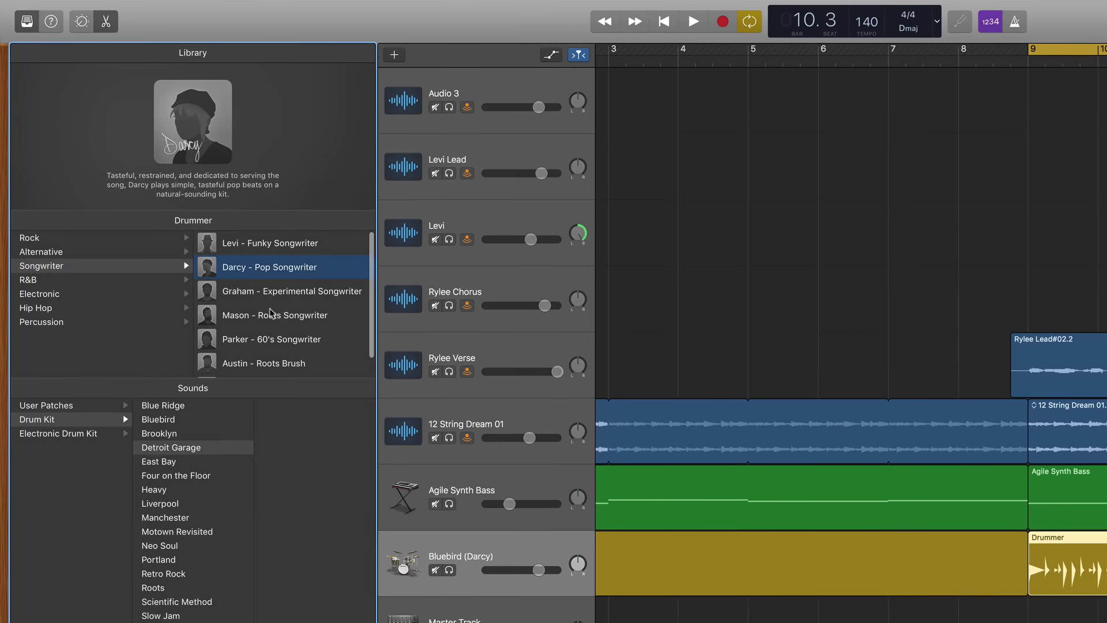
{"action": "left_click", "coordinate": [263, 315]}
{"action": "left_click", "coordinate": [74, 283]}
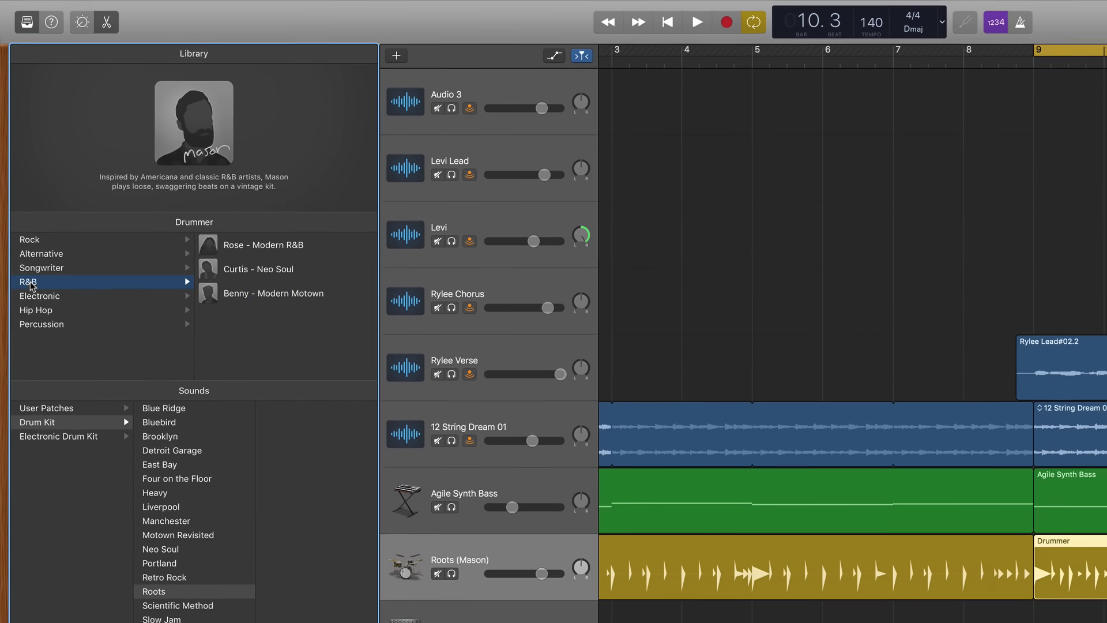
{"action": "left_click", "coordinate": [271, 292]}
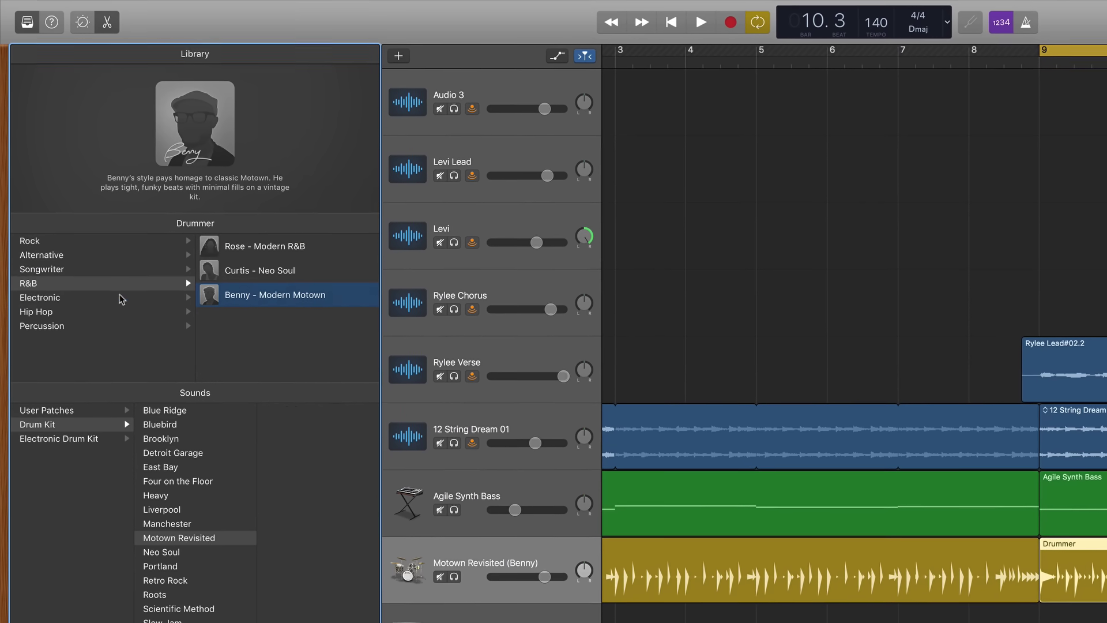
{"action": "left_click", "coordinate": [122, 298]}
{"action": "left_click", "coordinate": [253, 271]}
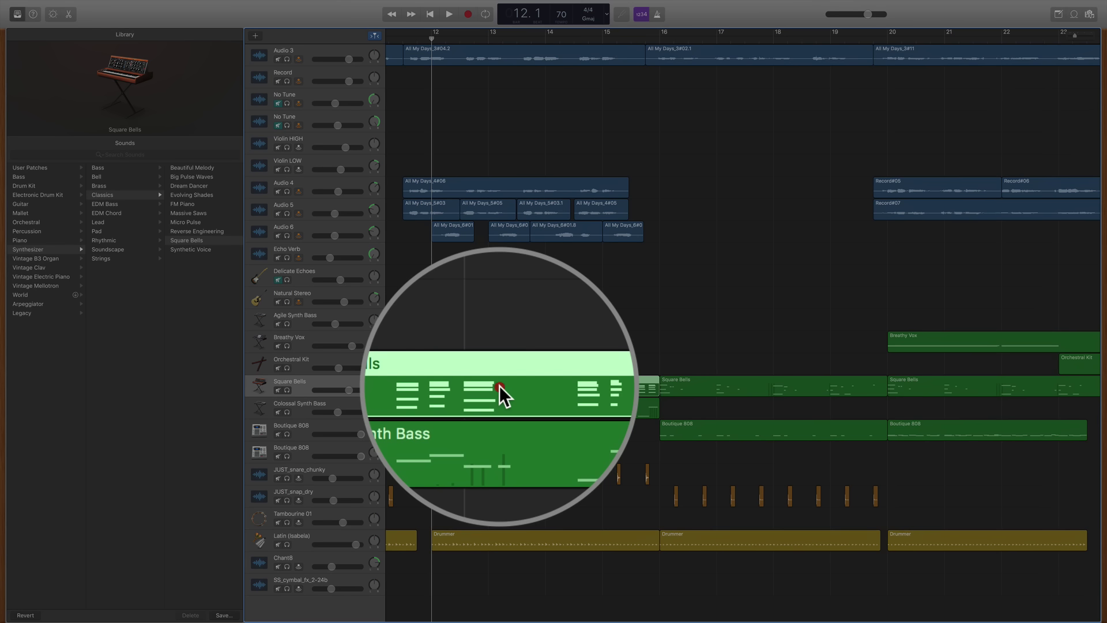
Open the Square Bells region in the piano roll and lengthen the top-left D3 note
{"action": "double_click", "coordinate": [499, 386]}
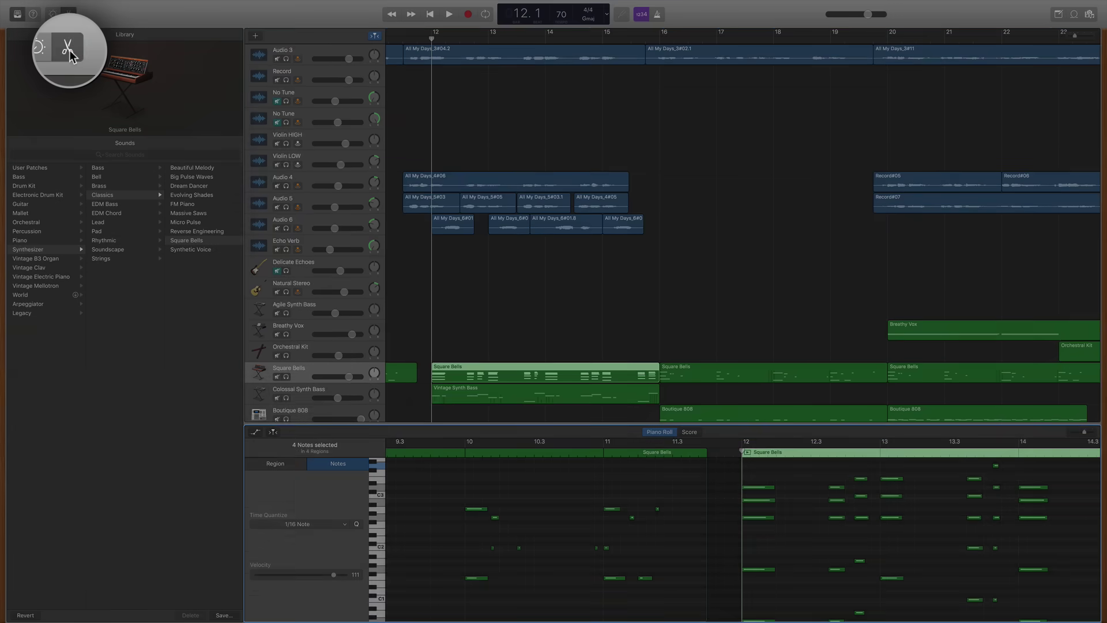
{"action": "left_click", "coordinate": [68, 14]}
{"action": "left_click", "coordinate": [68, 14]}
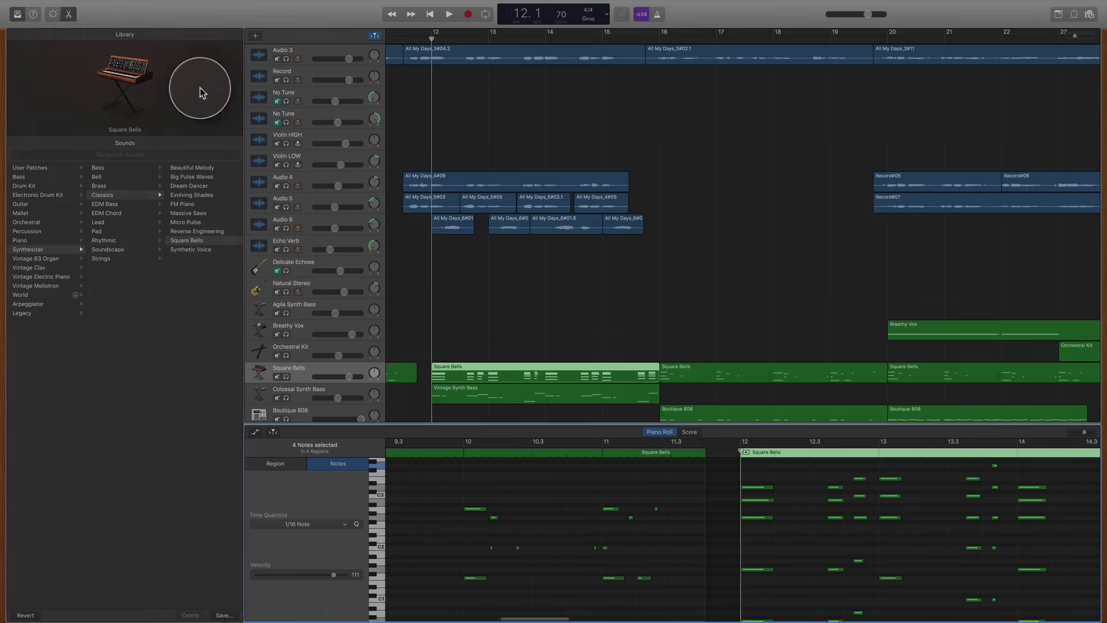
{"action": "key", "text": "e"}
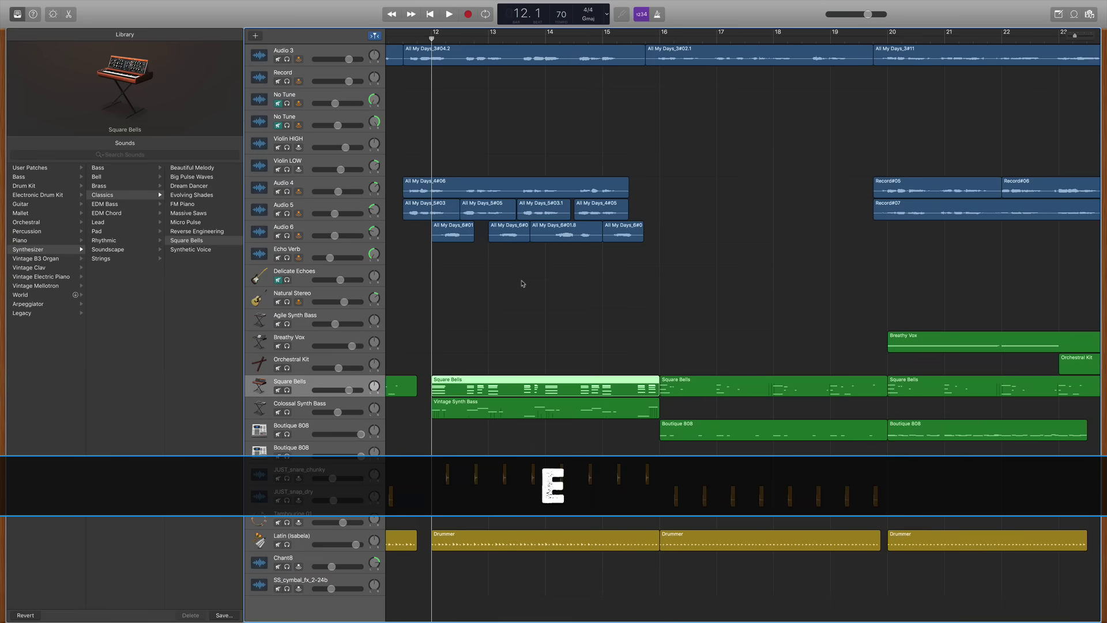
{"action": "key", "text": "e"}
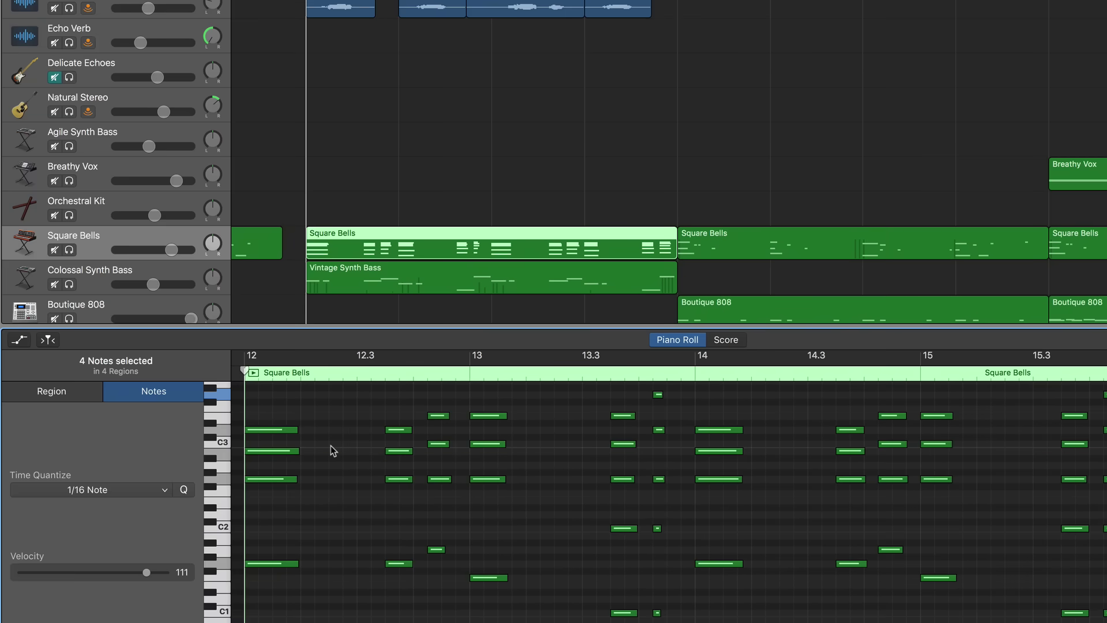
{"action": "mouse_move", "coordinate": [297, 430]}
{"action": "left_mouse_down"}
{"action": "mouse_move", "coordinate": [339, 430]}
{"action": "mouse_move", "coordinate": [288, 435]}
{"action": "left_mouse_up"}
Delete the stray short note after bar 12.3 and redraw one in the same spot
{"action": "left_click", "coordinate": [433, 415]}
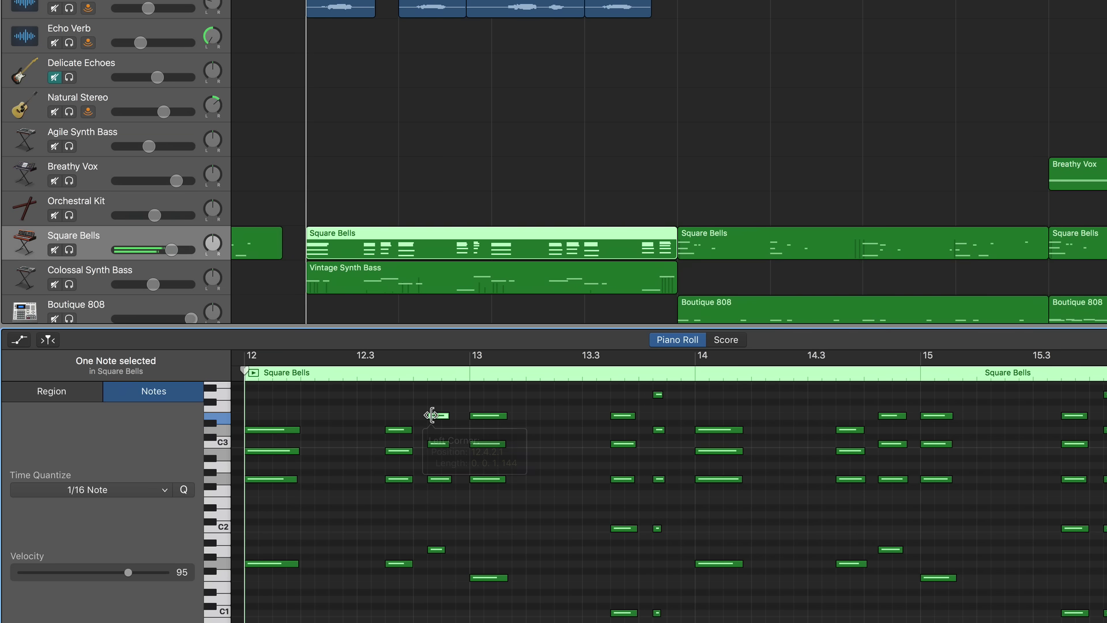
{"action": "key", "text": "Delete"}
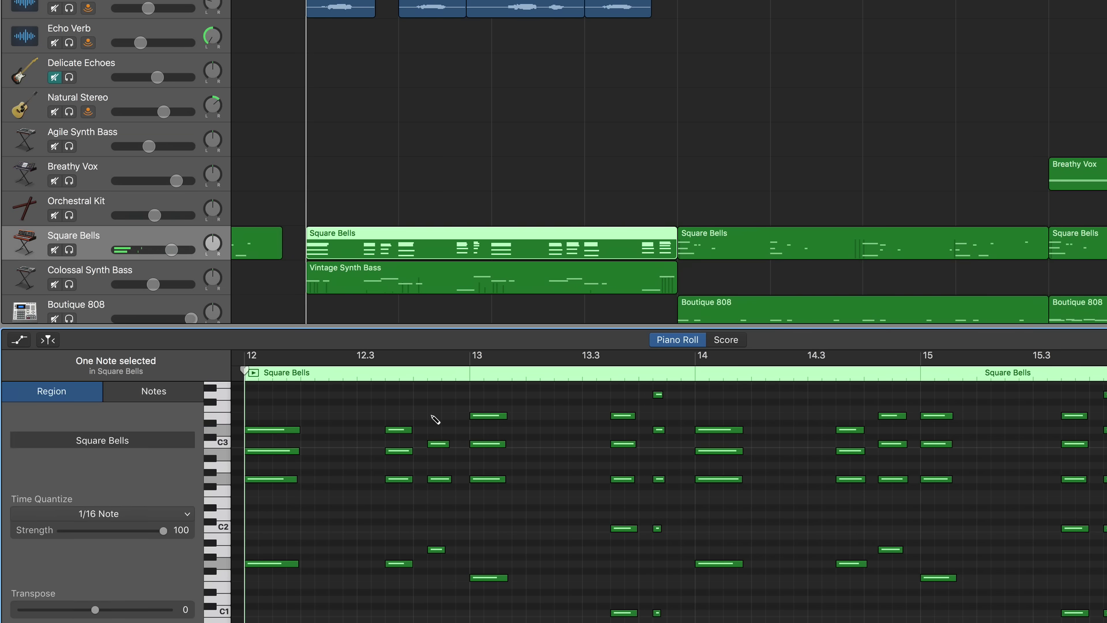
{"action": "left_click", "coordinate": [432, 416], "text": "super"}
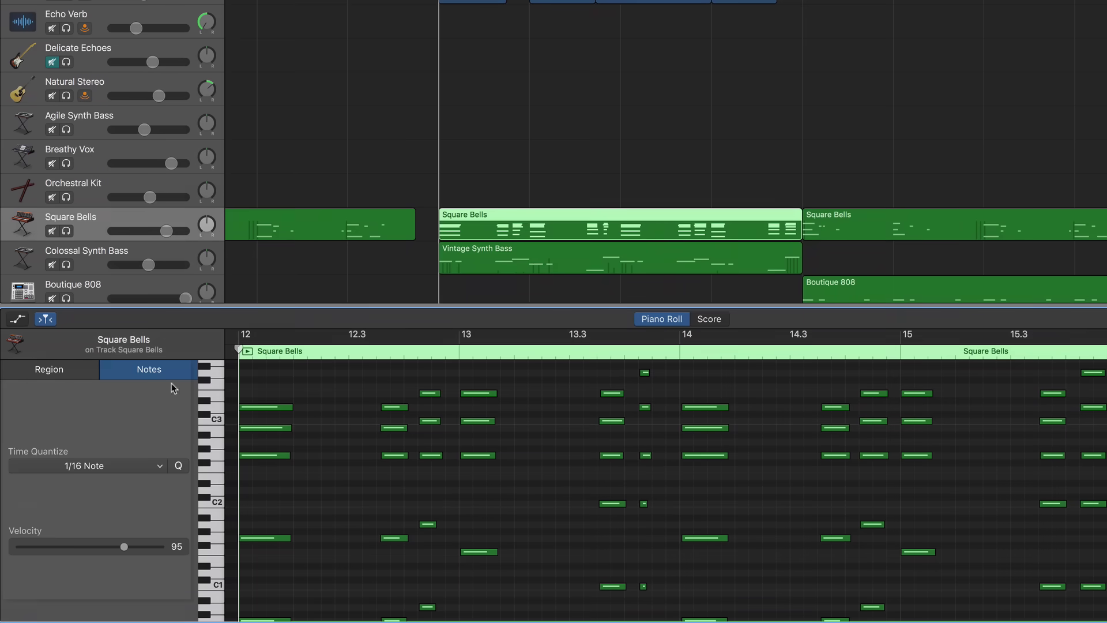
Set Time Quantize to 1/16 Note in the Square Bells region inspector
{"action": "left_click", "coordinate": [49, 369]}
{"action": "left_click", "coordinate": [99, 485]}
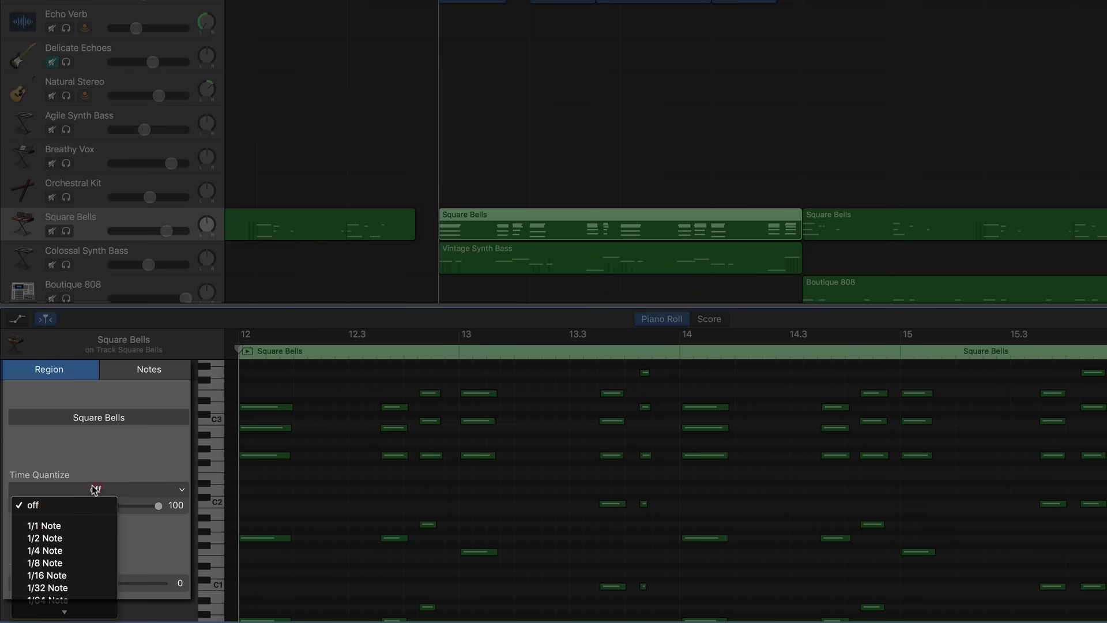
{"action": "left_click", "coordinate": [88, 576]}
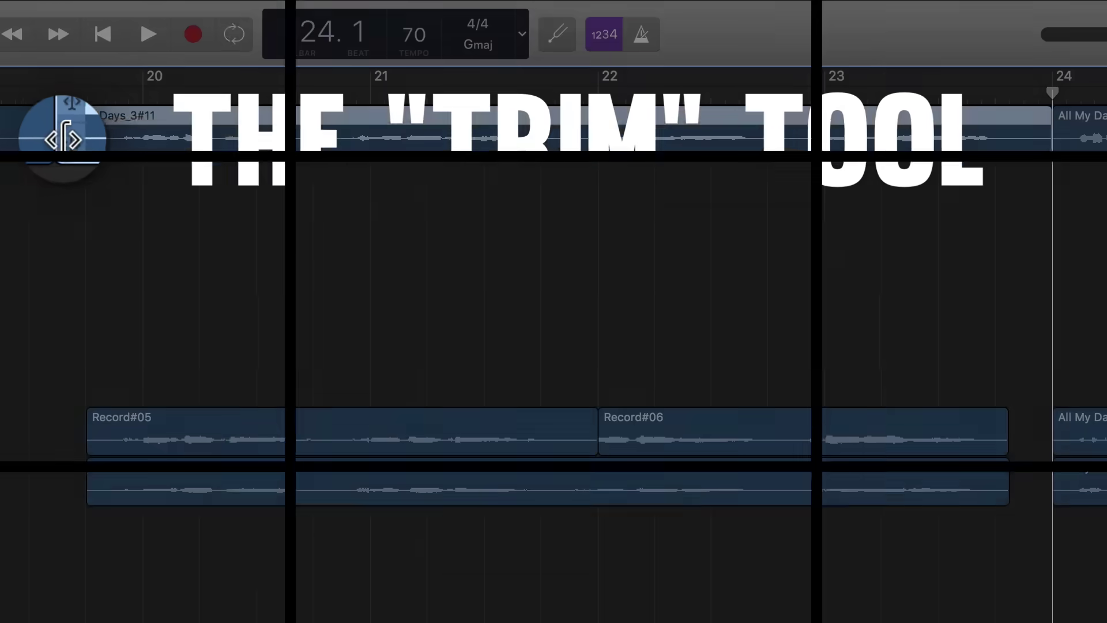
Trim both edges of All My Days_3#11, play back the edit, and adjust its start
{"action": "left_click_drag", "start_coordinate": [60, 137], "coordinate": [116, 135]}
{"action": "left_click_drag", "start_coordinate": [1038, 139], "coordinate": [1009, 139]}
{"action": "left_click", "coordinate": [547, 97]}
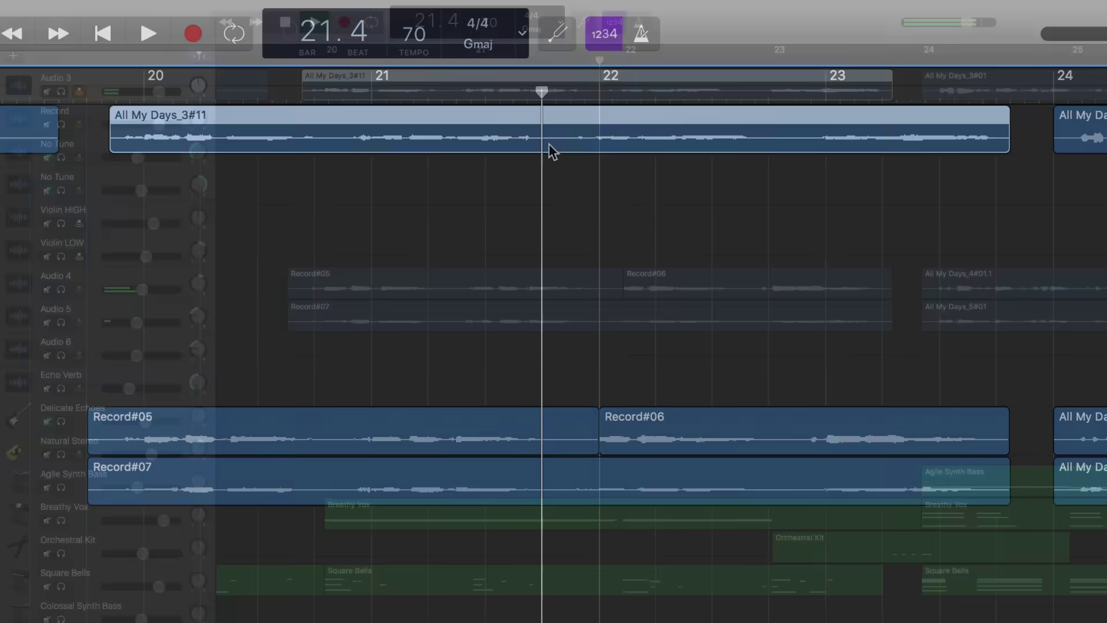
{"action": "key", "text": "space"}
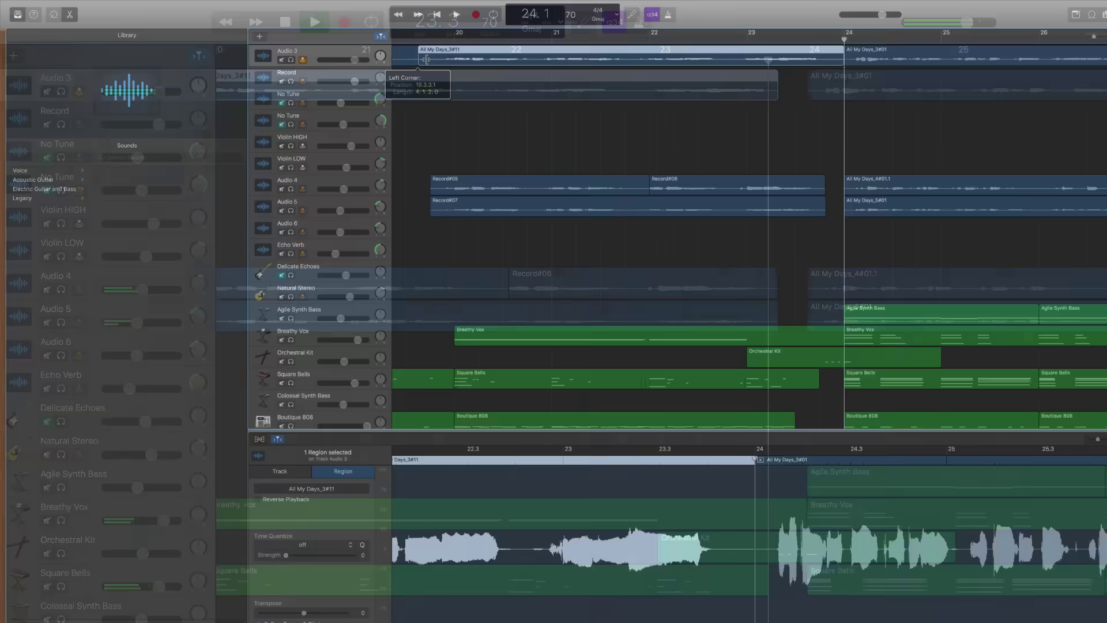
{"action": "left_click_drag", "start_coordinate": [444, 58], "coordinate": [443, 58]}
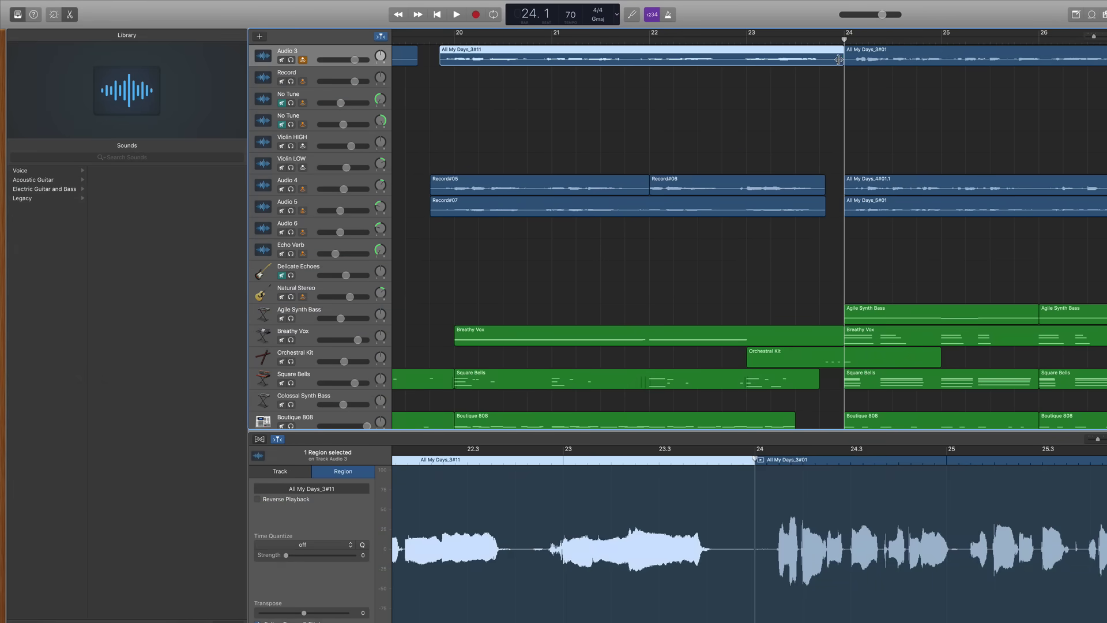
Trim All My Days_3#11 to end near bar 23.4 and audition Compressed, Dance and Edge Vocal
{"action": "left_click_drag", "start_coordinate": [839, 59], "coordinate": [825, 59]}
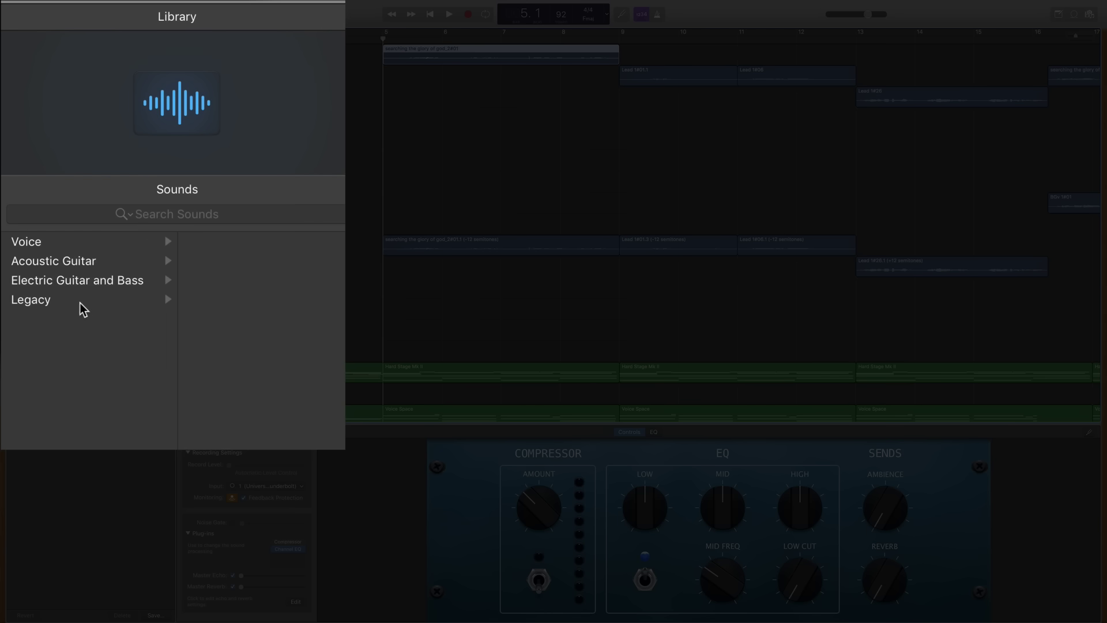
{"action": "left_click", "coordinate": [66, 245]}
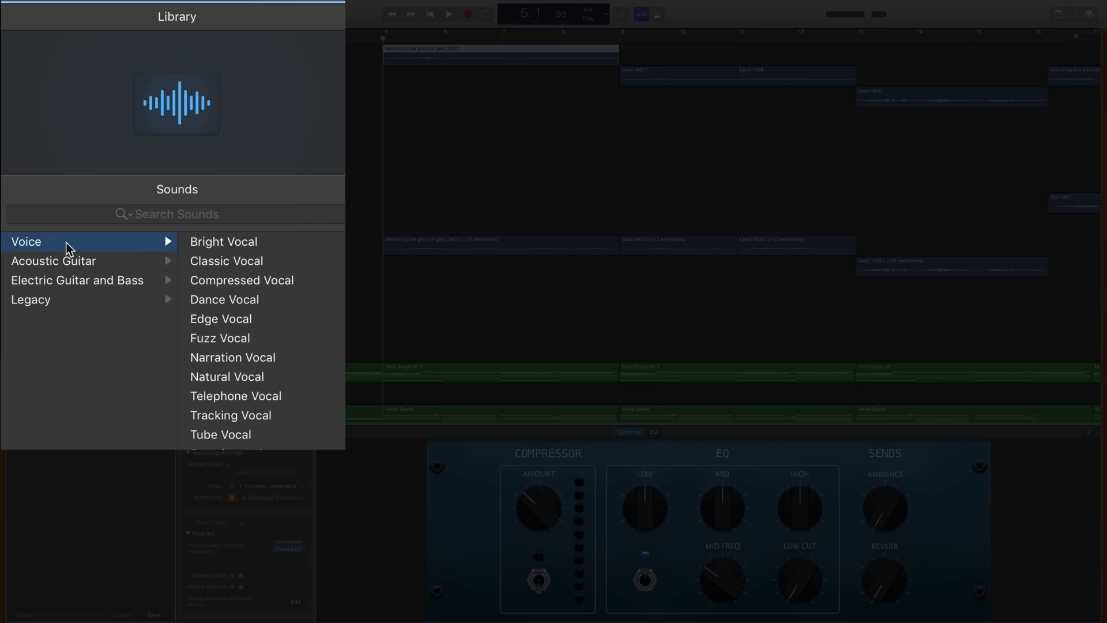
{"action": "left_click", "coordinate": [227, 280]}
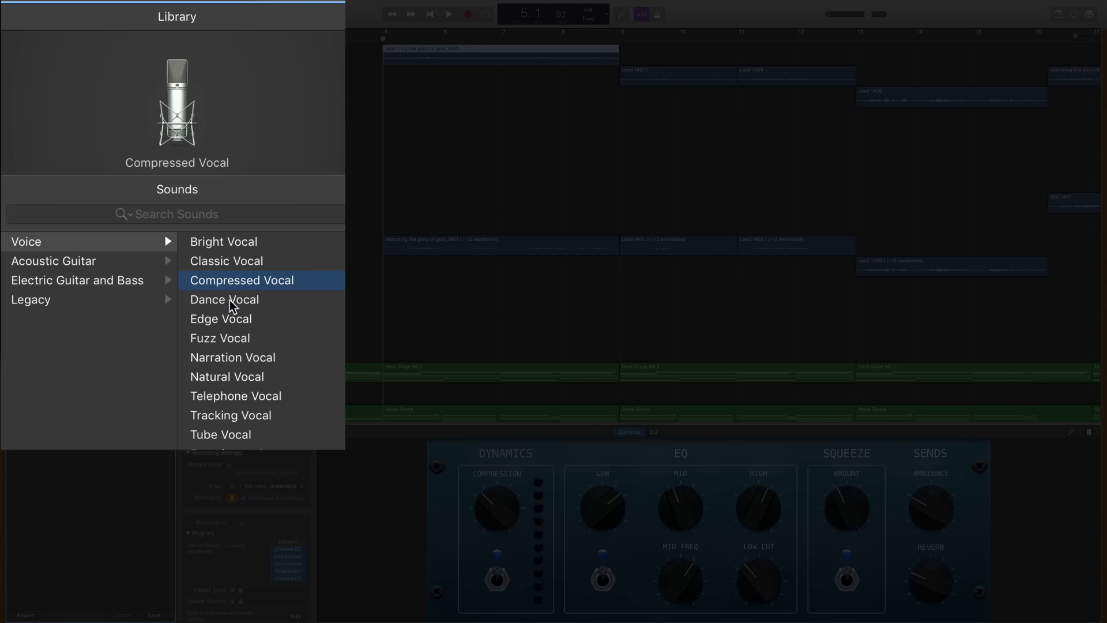
{"action": "left_click", "coordinate": [232, 301]}
{"action": "left_click", "coordinate": [231, 320]}
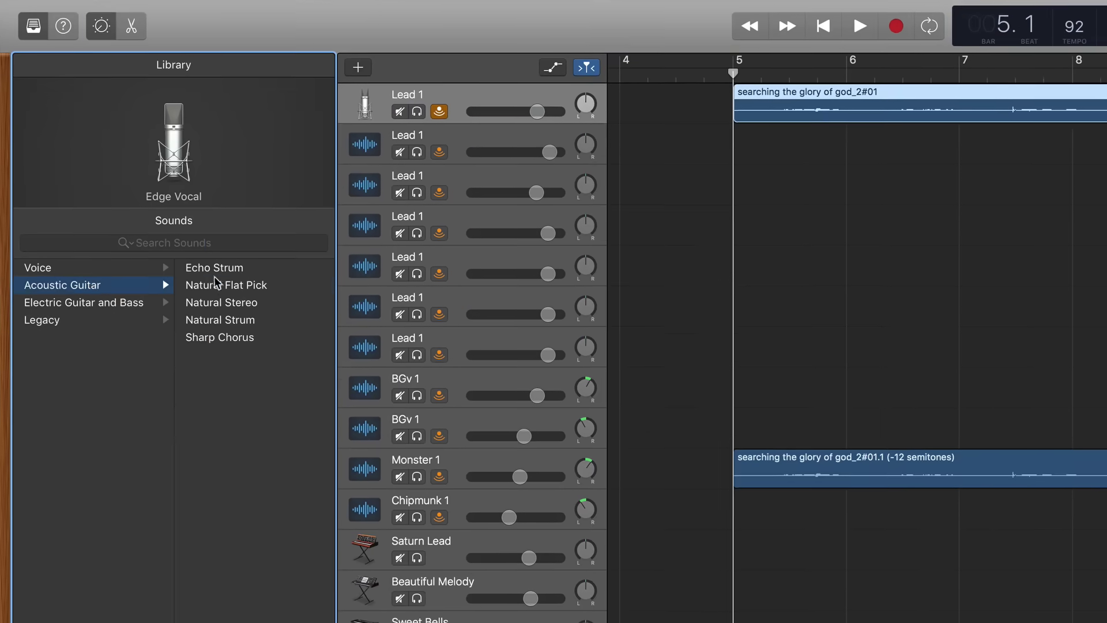
Audition Natural Flat Pick, Natural Stereo and Natural Strum guitar patches, then browse Distorted Guitar
{"action": "left_click", "coordinate": [231, 287]}
{"action": "left_click", "coordinate": [234, 305]}
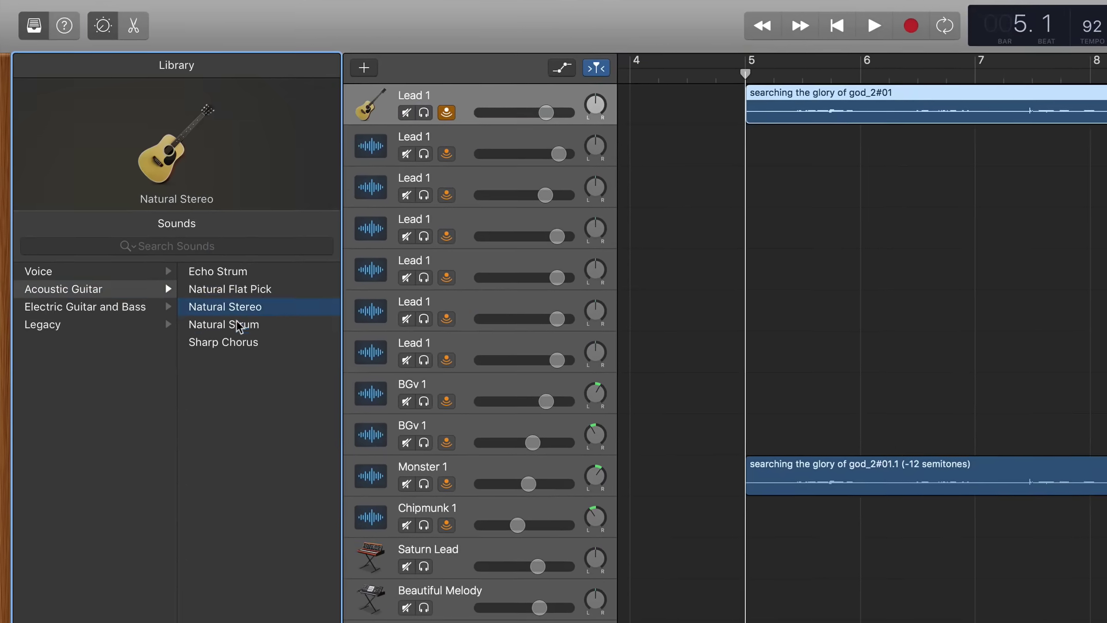
{"action": "left_click", "coordinate": [237, 321]}
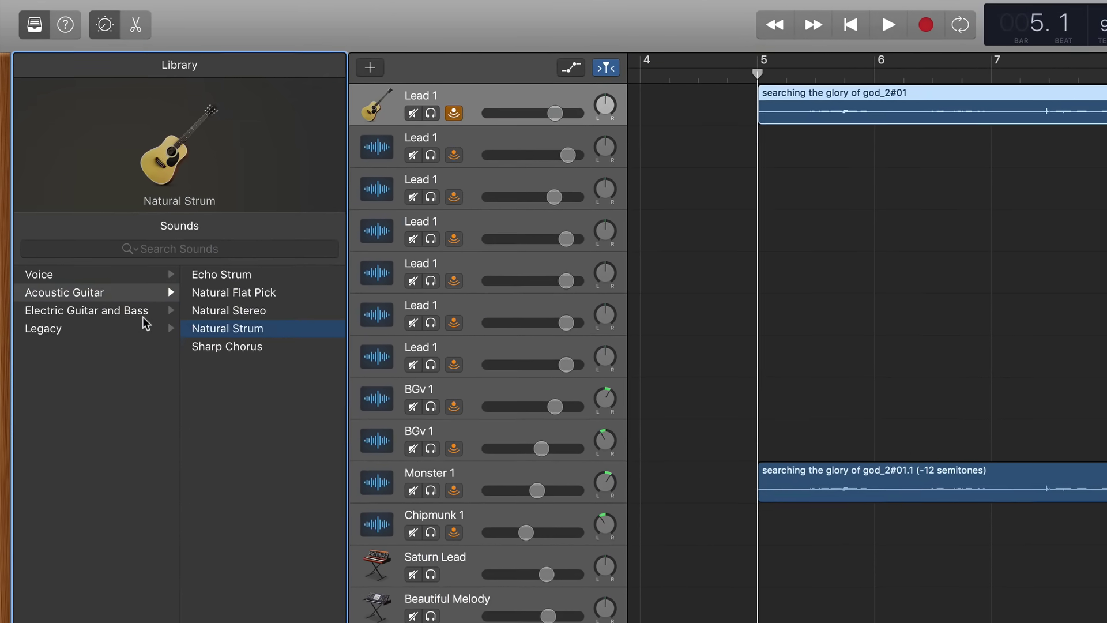
{"action": "left_click", "coordinate": [97, 312]}
{"action": "left_click", "coordinate": [246, 314]}
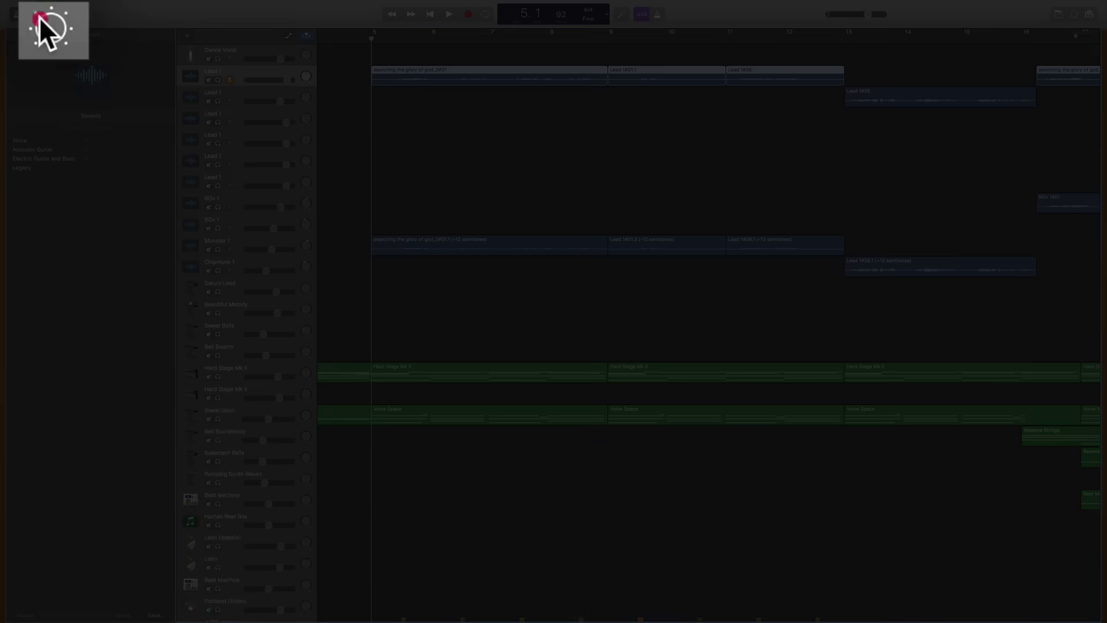
Move Channel EQ above Compressor in Lead 1's plug-ins and loop-play bars 5–9
{"action": "left_click", "coordinate": [52, 14]}
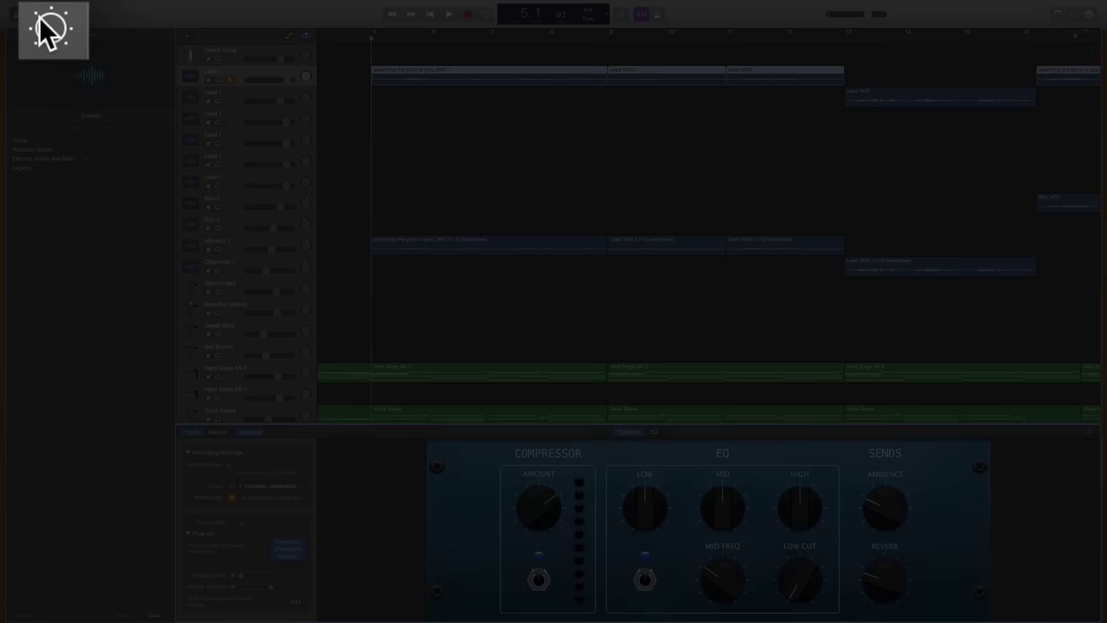
{"action": "key", "text": "b"}
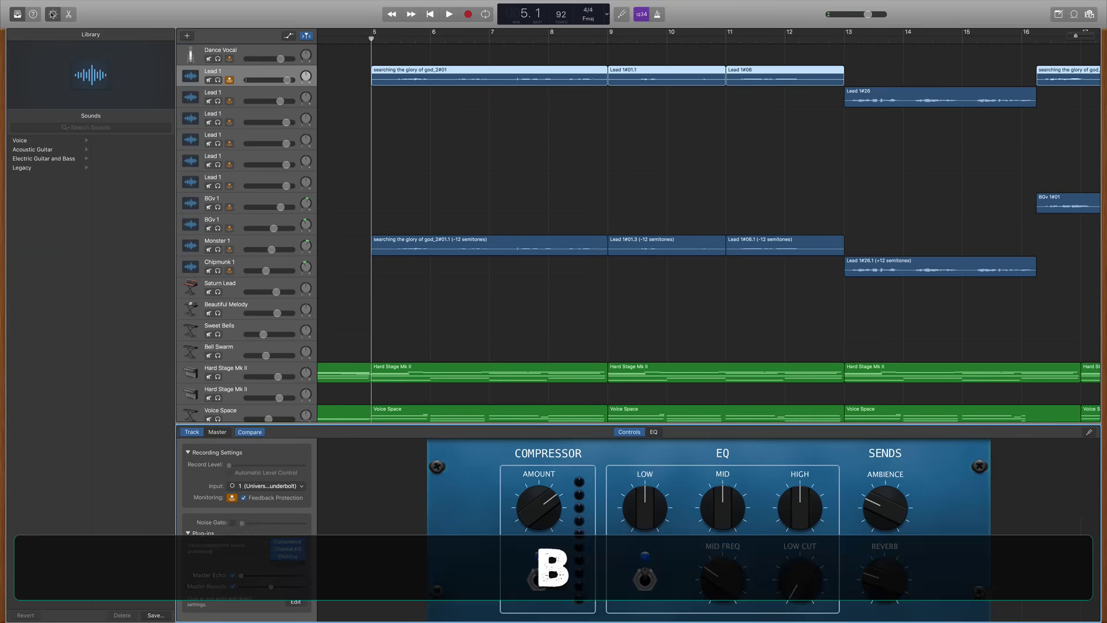
{"action": "key", "text": "b"}
{"action": "left_click_drag", "start_coordinate": [288, 549], "coordinate": [300, 536]}
{"action": "key", "text": "c"}
{"action": "key", "text": "space"}
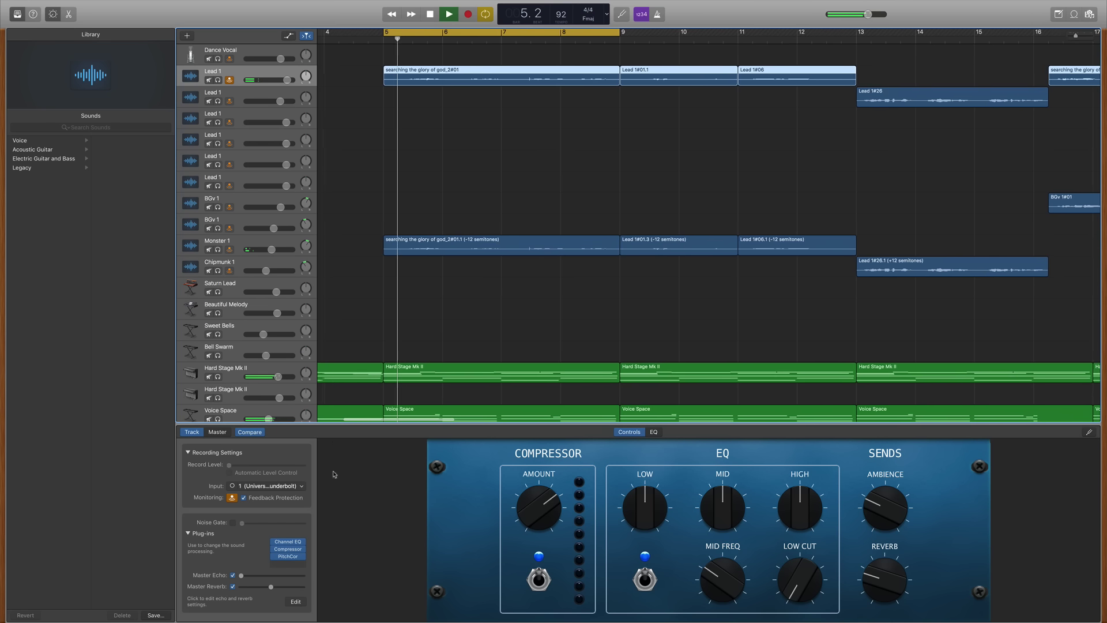
In Channel EQ, cut lows below about 80 Hz, lift the high shelf and dip a narrow band near 1 kHz
{"action": "left_click", "coordinate": [290, 542]}
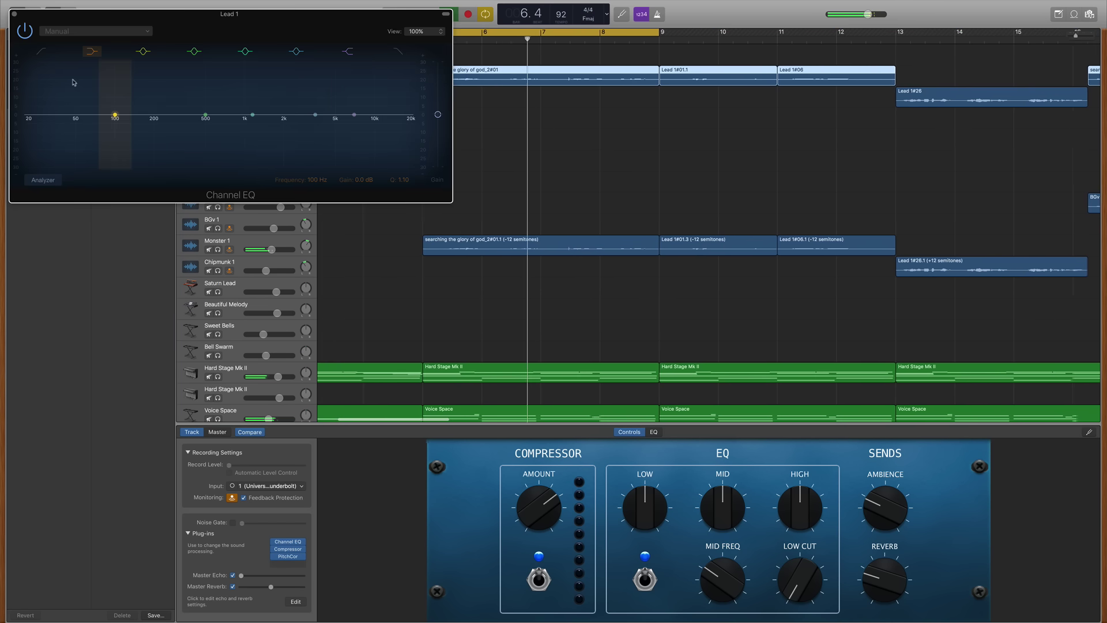
{"action": "left_click_drag", "start_coordinate": [58, 134], "coordinate": [117, 133]}
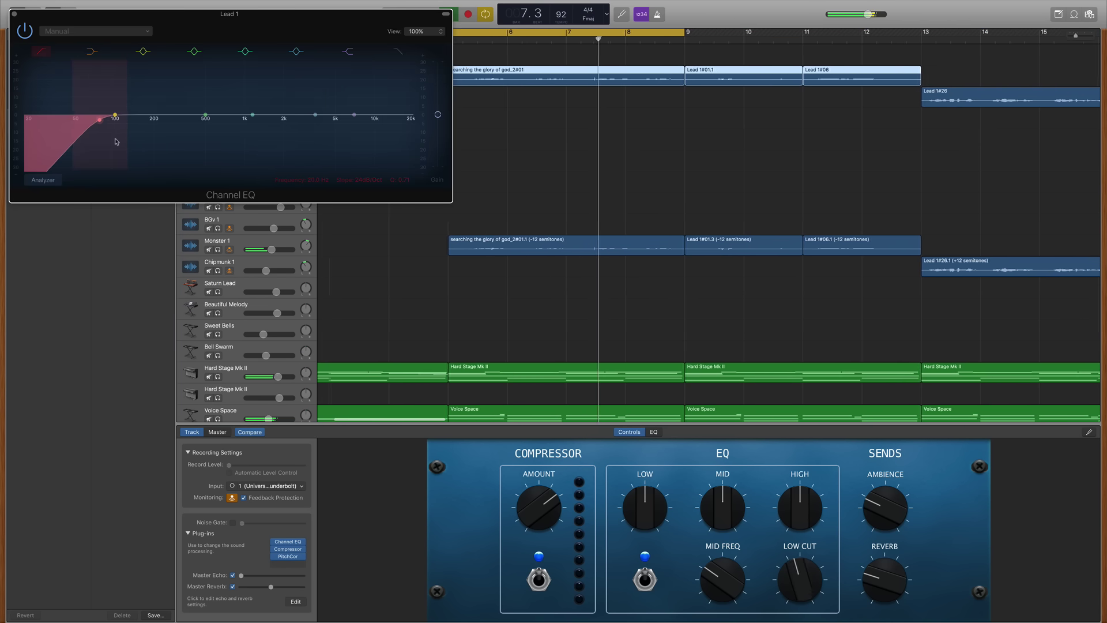
{"action": "left_click_drag", "start_coordinate": [352, 116], "coordinate": [343, 108]}
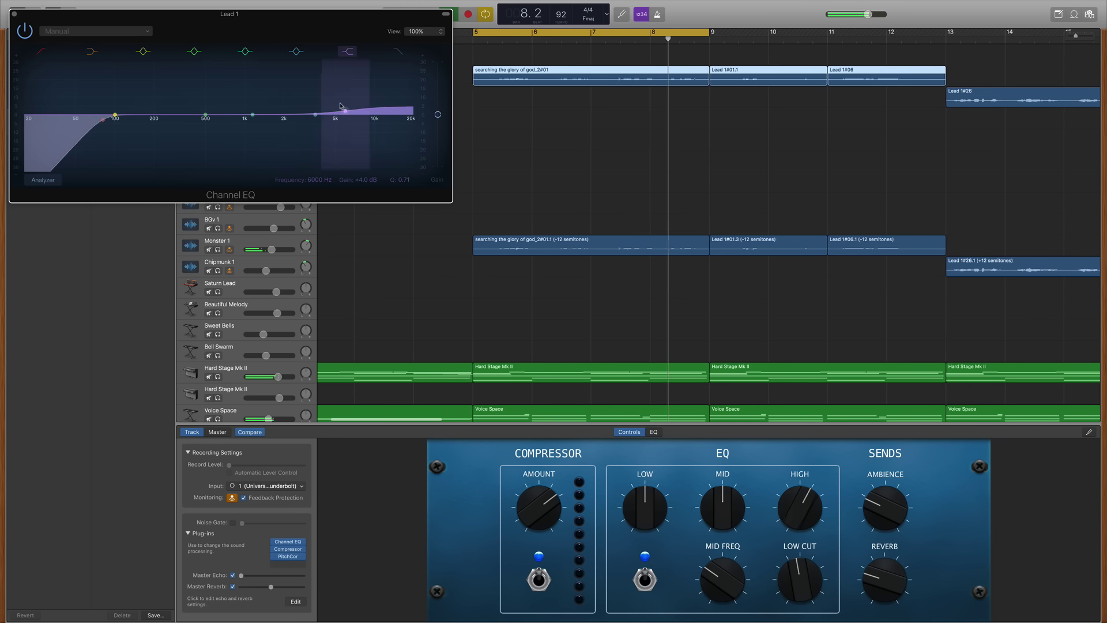
{"action": "left_click_drag", "start_coordinate": [252, 114], "coordinate": [252, 113]}
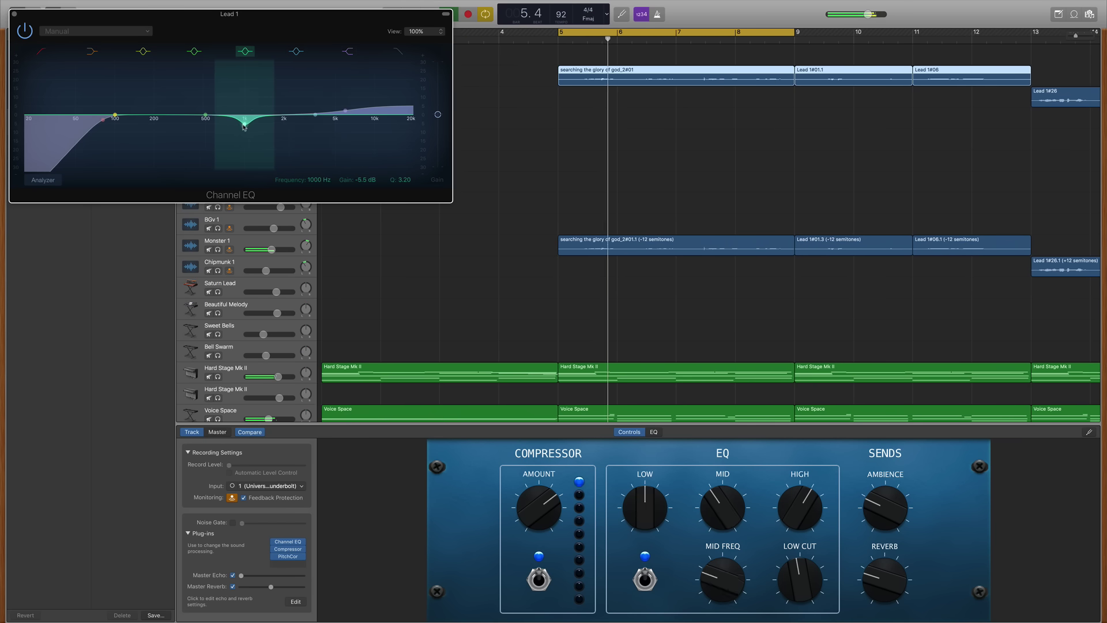
{"action": "left_click_drag", "start_coordinate": [231, 127], "coordinate": [222, 128]}
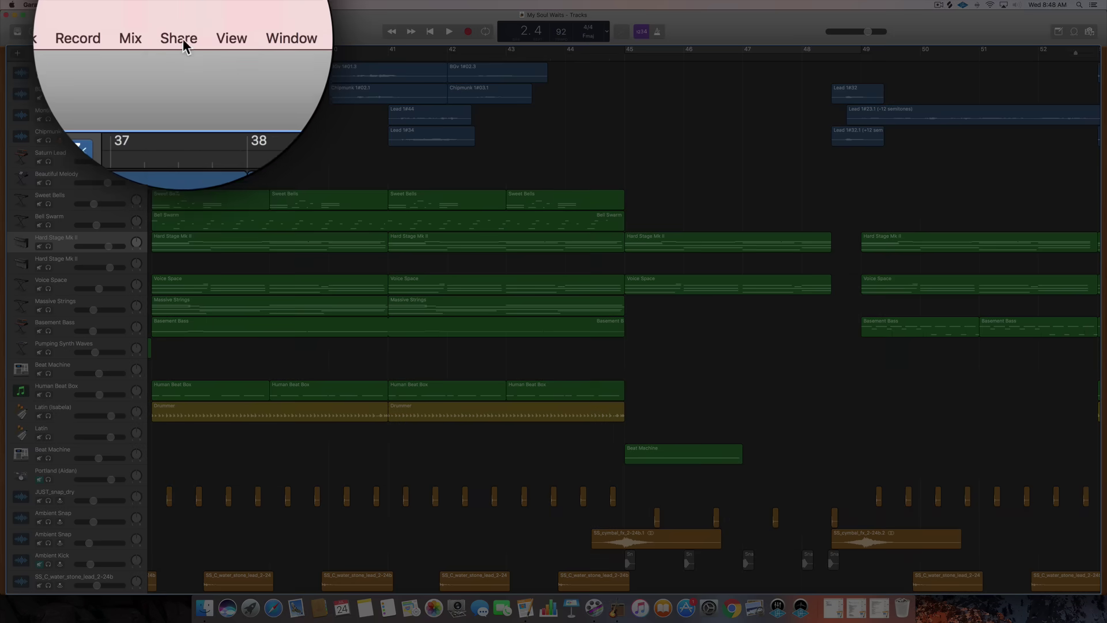
Start Export Song to Disk from the Share menu and name the file 'My Soul Waits'
{"action": "left_click", "coordinate": [180, 4]}
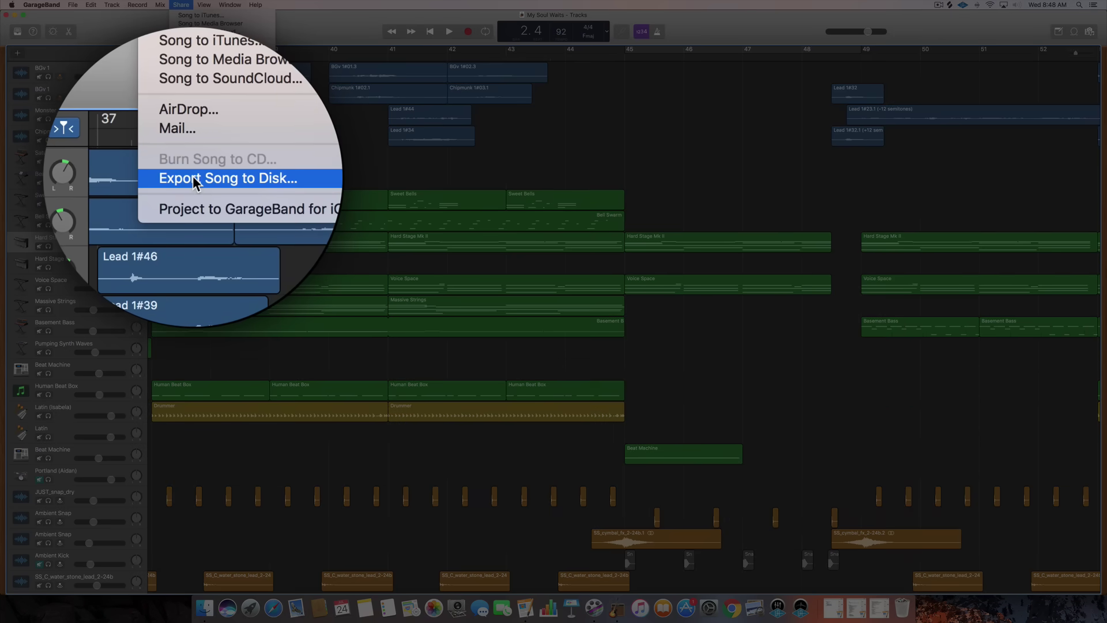
{"action": "left_click", "coordinate": [193, 73]}
{"action": "type", "text": "My Soul"}
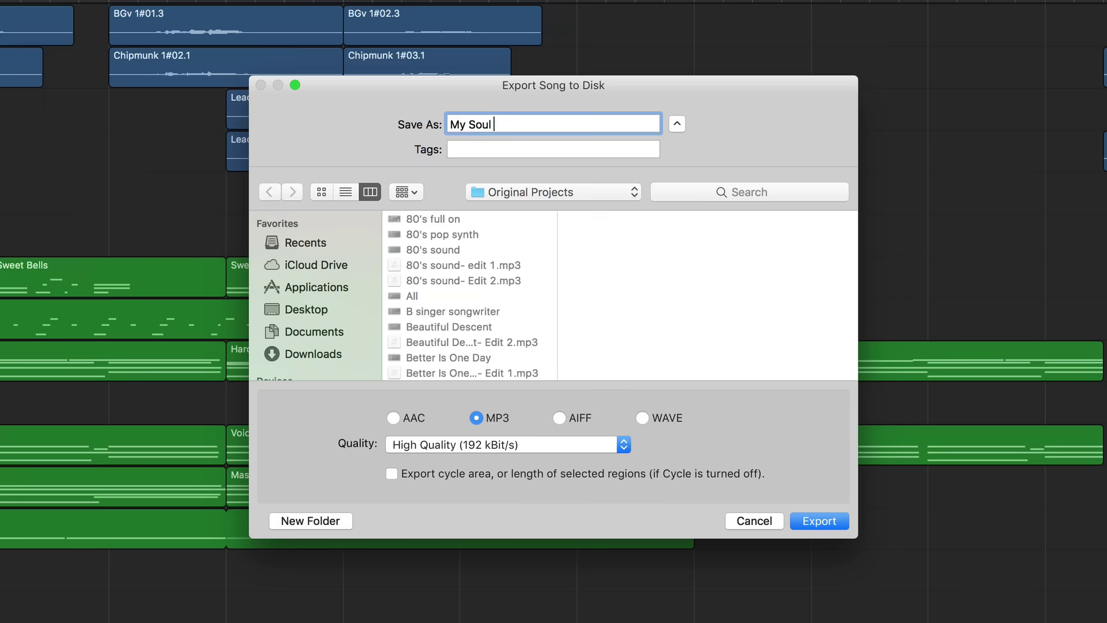
{"action": "type", "text": " Waits"}
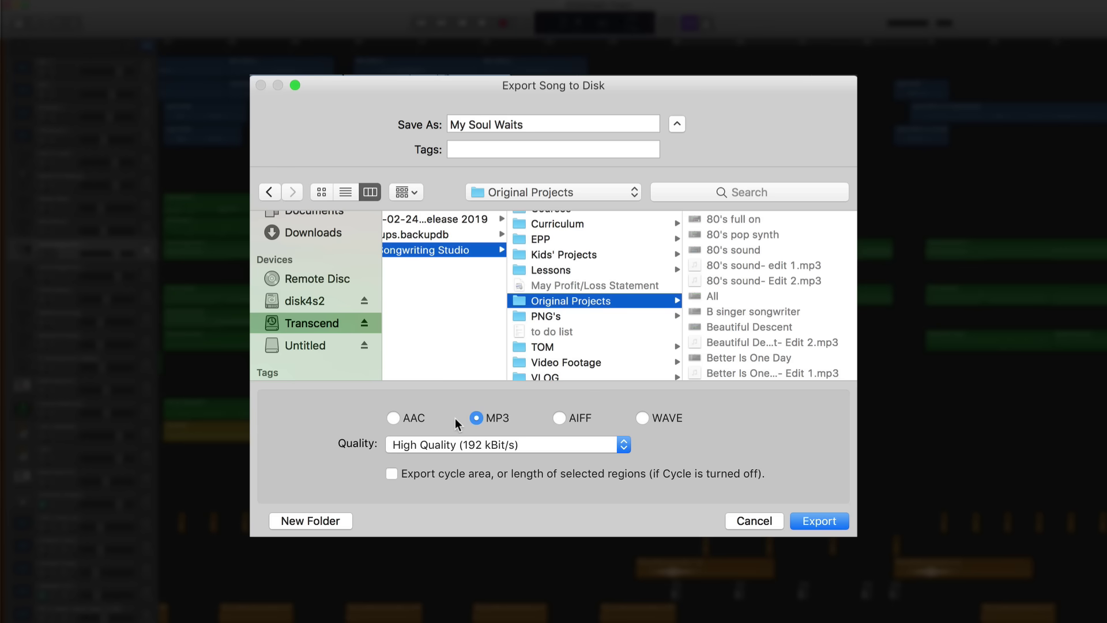
Export 'My Soul Waits' as an uncompressed 16-bit WAVE file
{"action": "left_click", "coordinate": [640, 415]}
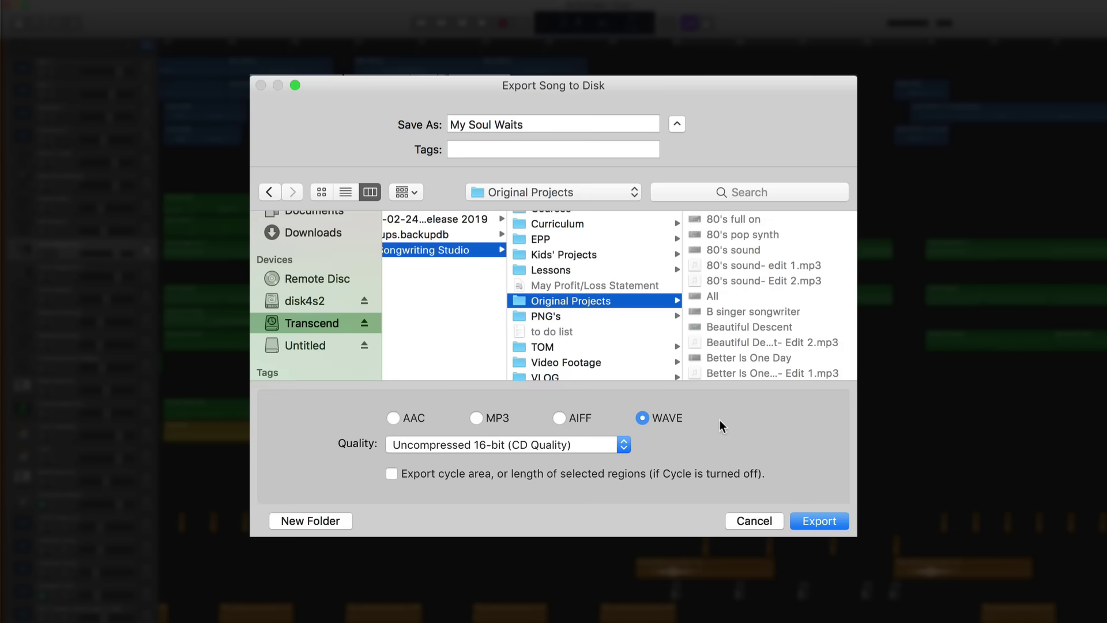
{"action": "left_click", "coordinate": [818, 520]}
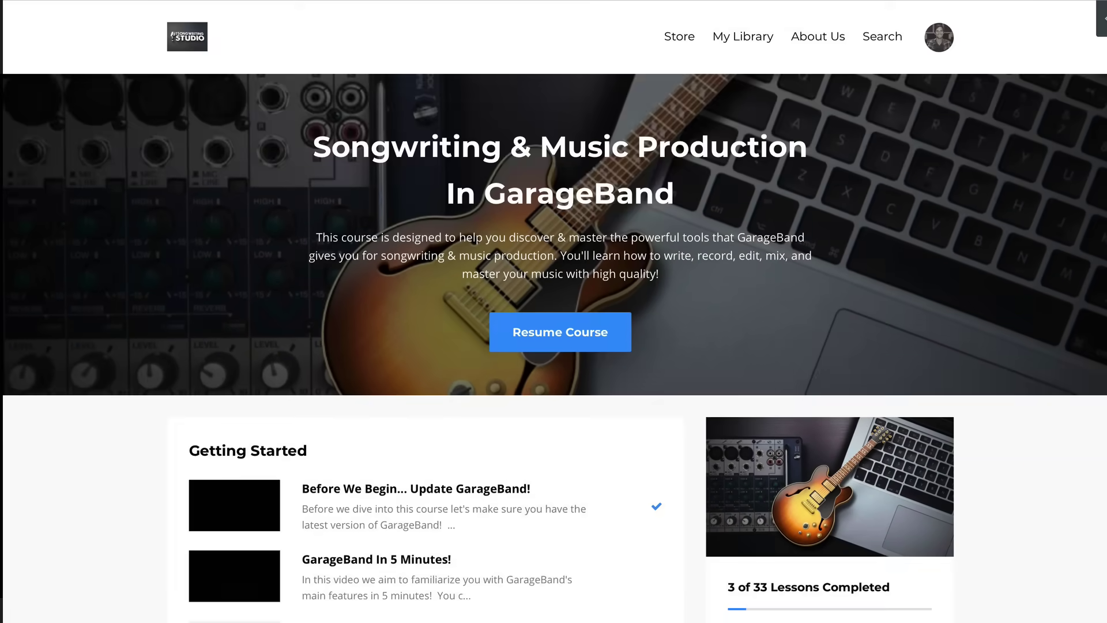
Scroll down the course page to the Production Process section's lessons
{"action": "scroll", "coordinate": [553, 311], "scroll_direction": "down", "scroll_amount": 8}
{"action": "scroll", "coordinate": [554, 311], "scroll_direction": "down", "scroll_amount": 14}
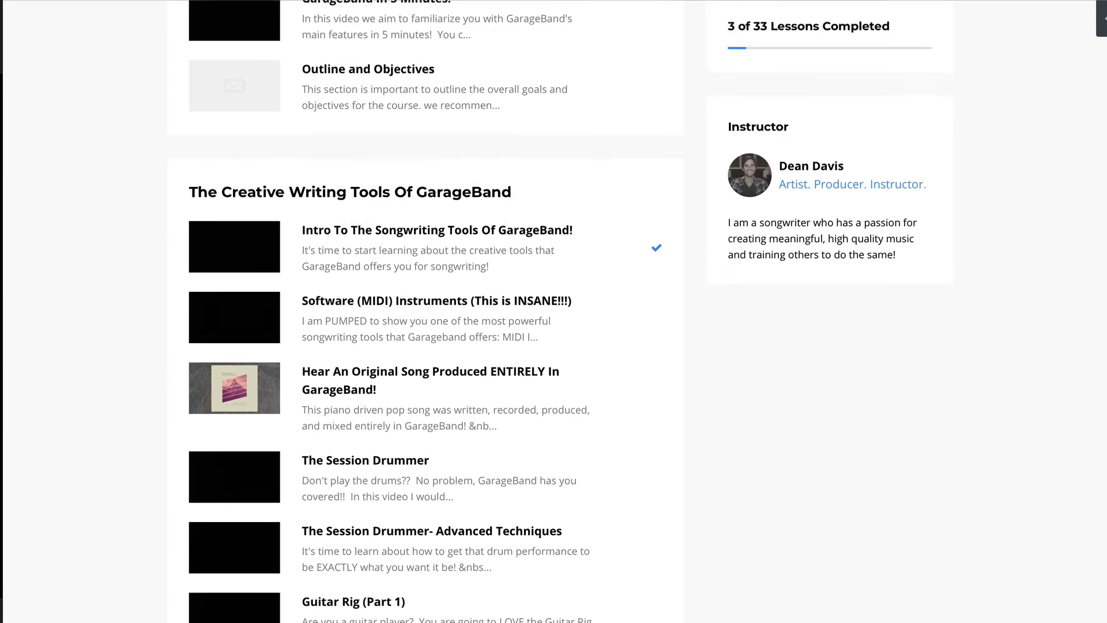
{"action": "scroll", "coordinate": [553, 312], "scroll_direction": "down", "scroll_amount": 4}
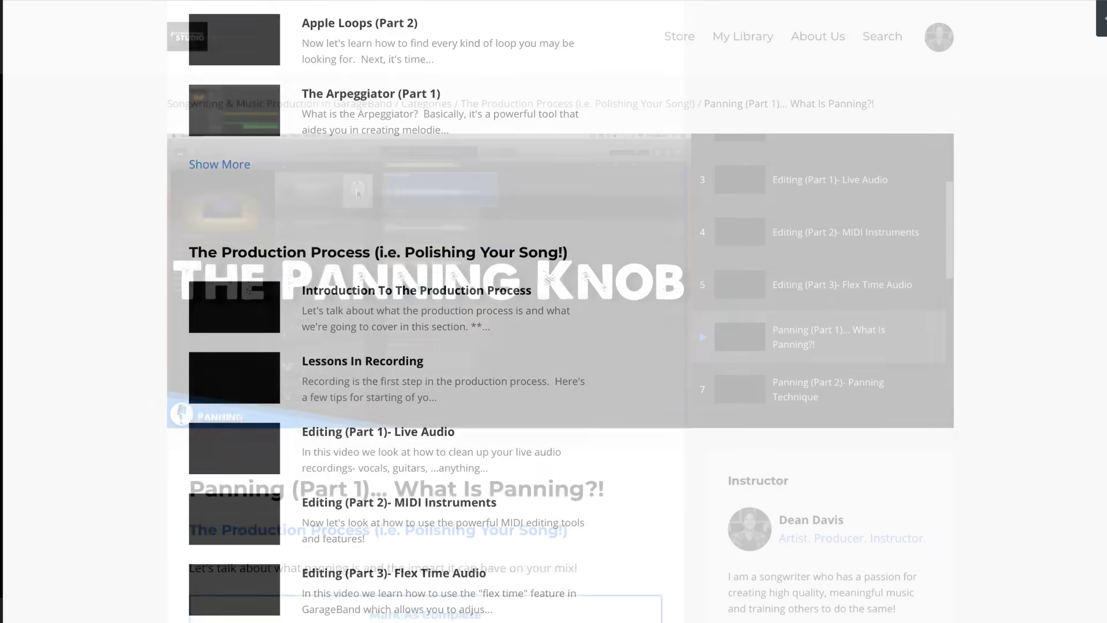